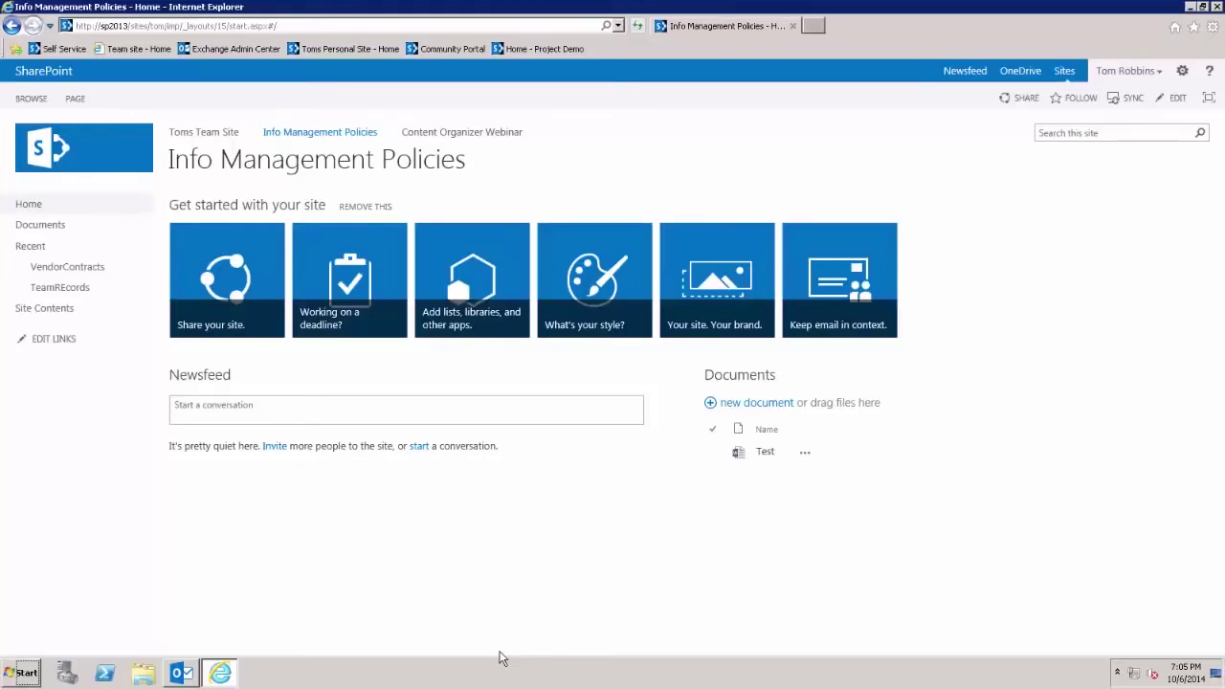
# - Open the Corporate Expense Report site content type and check its Advanced settings without changing them
pyautogui.click(1184, 73)
pyautogui.click(1155, 262)
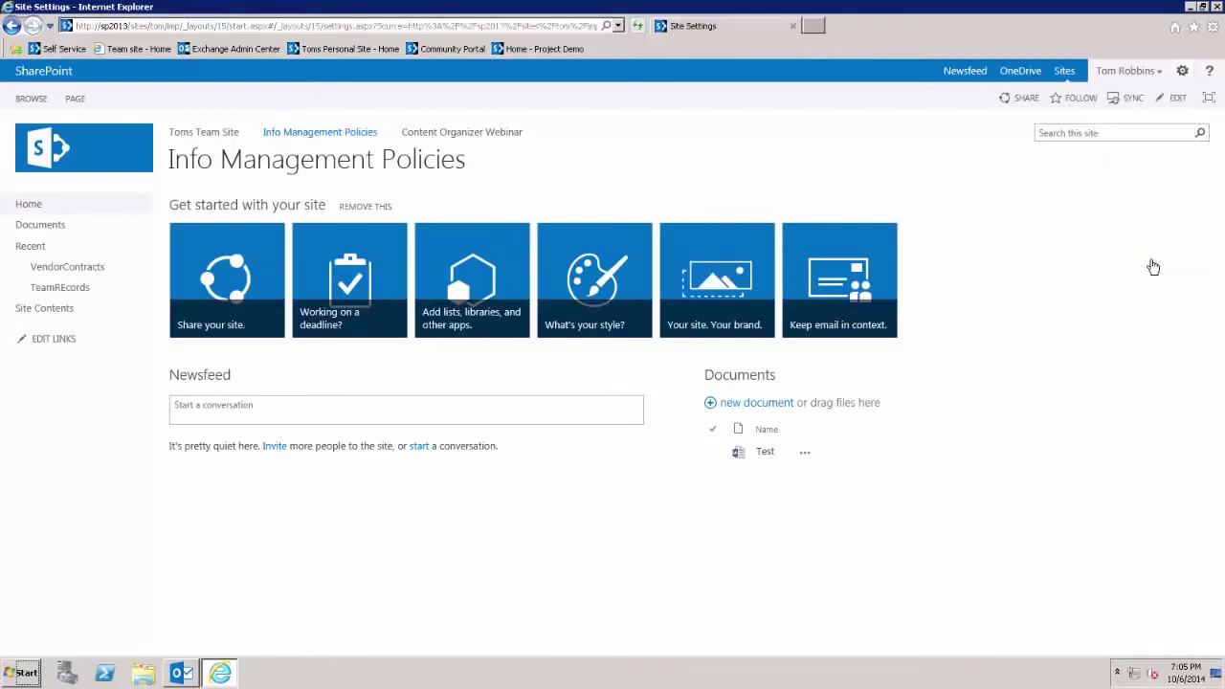
pyautogui.click(220, 313)
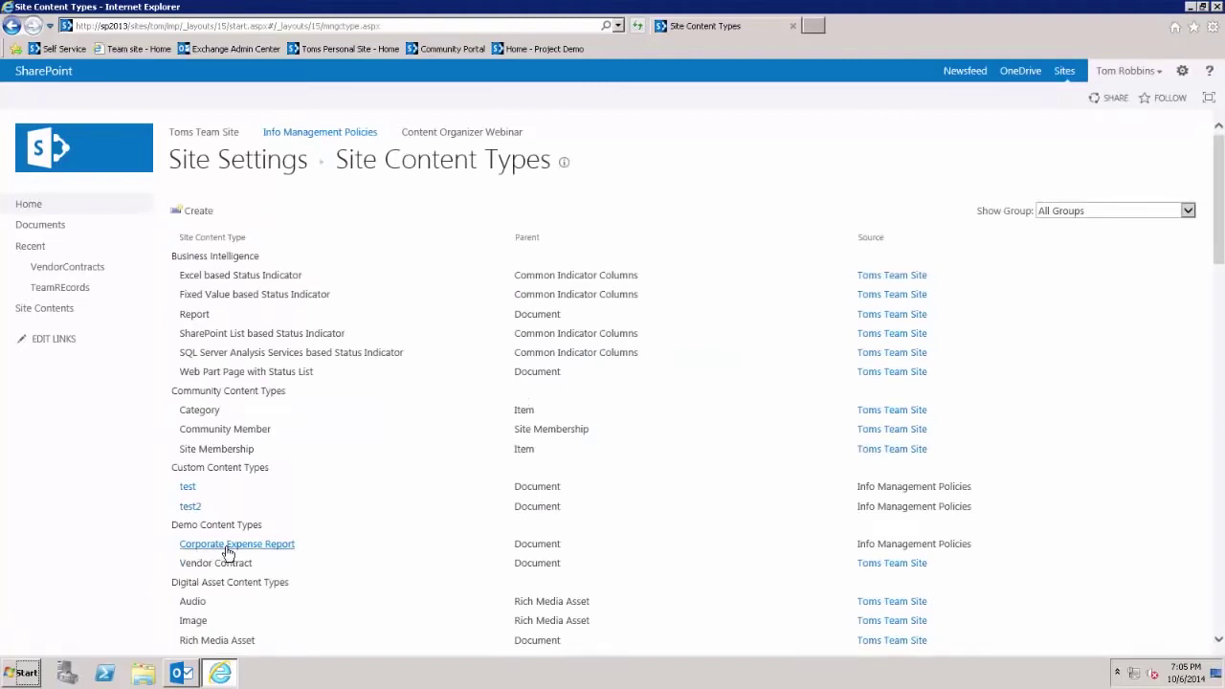
pyautogui.click(228, 546)
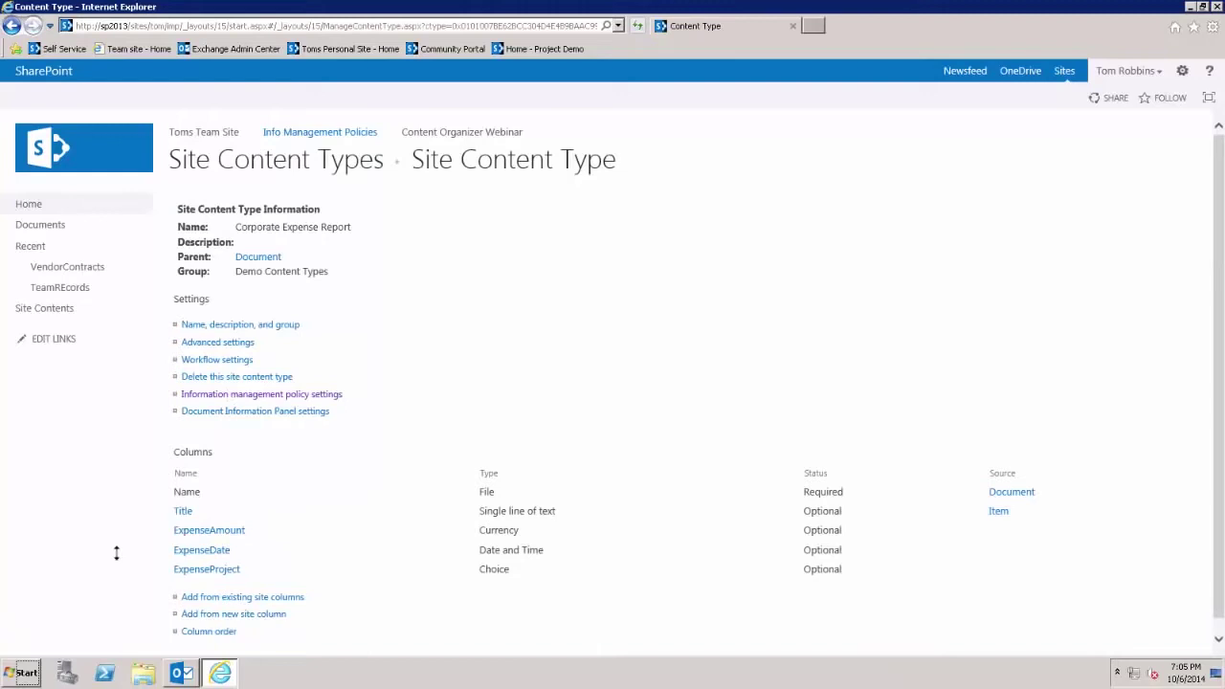
pyautogui.click(228, 344)
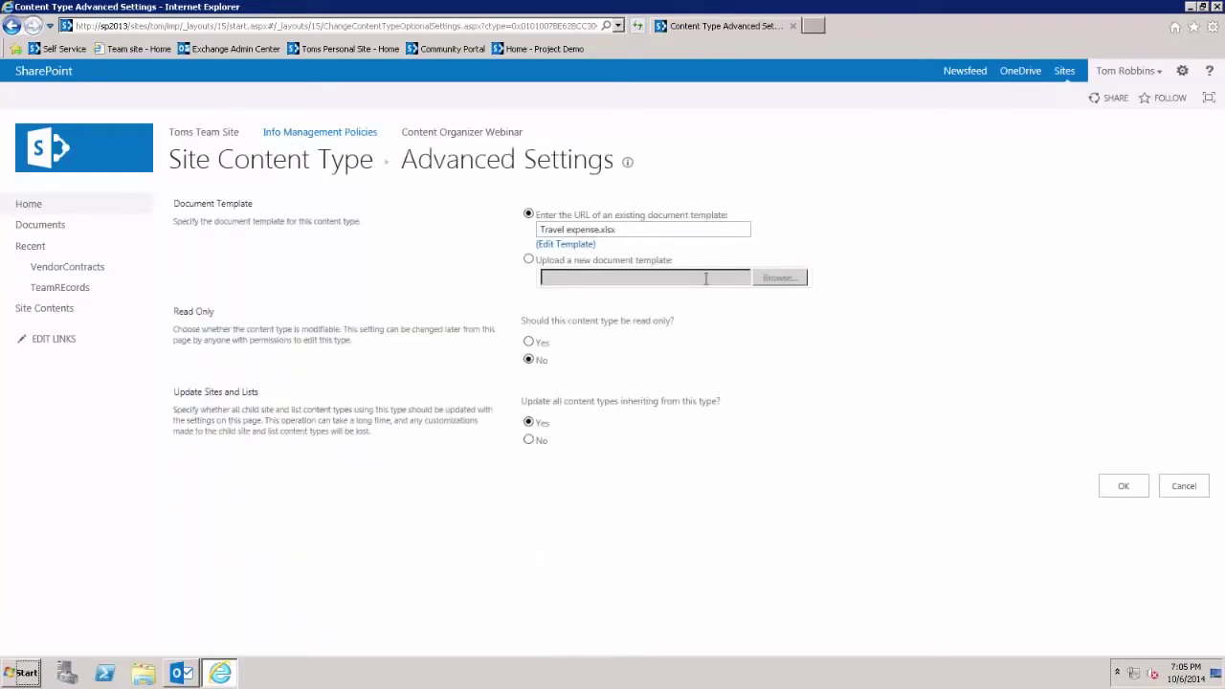
pyautogui.click(1196, 490)
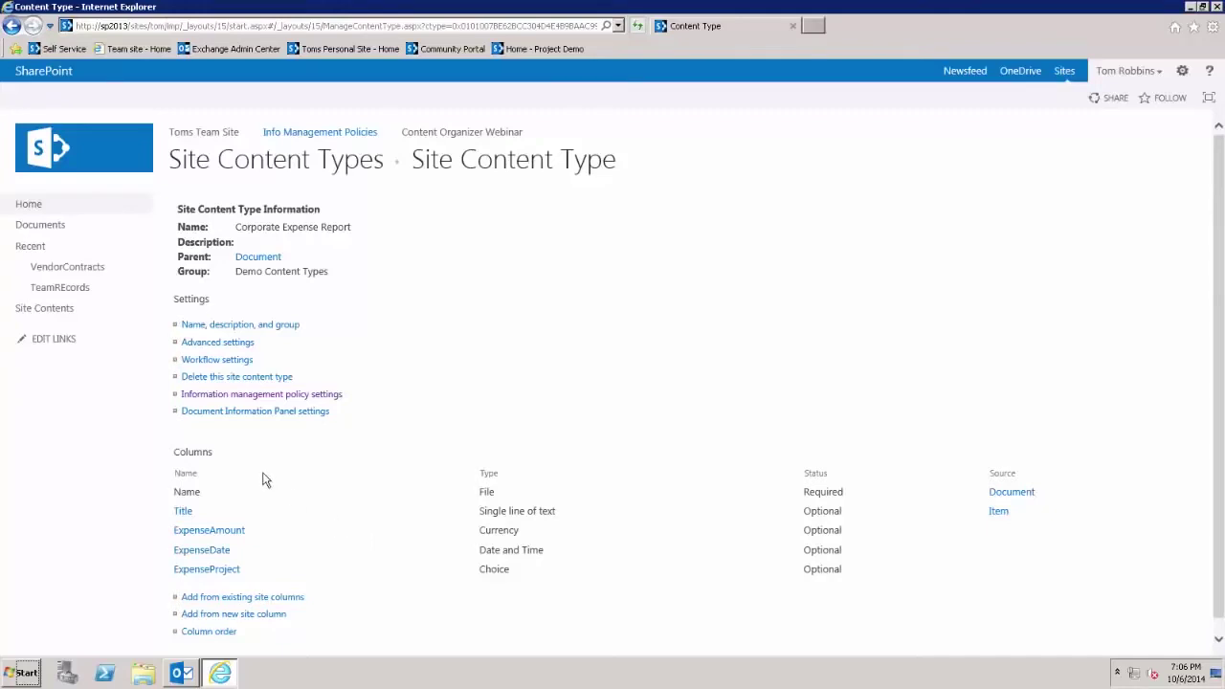
# - Choose to define a new information management policy for the Corporate Expense Report content type
pyautogui.click(268, 400)
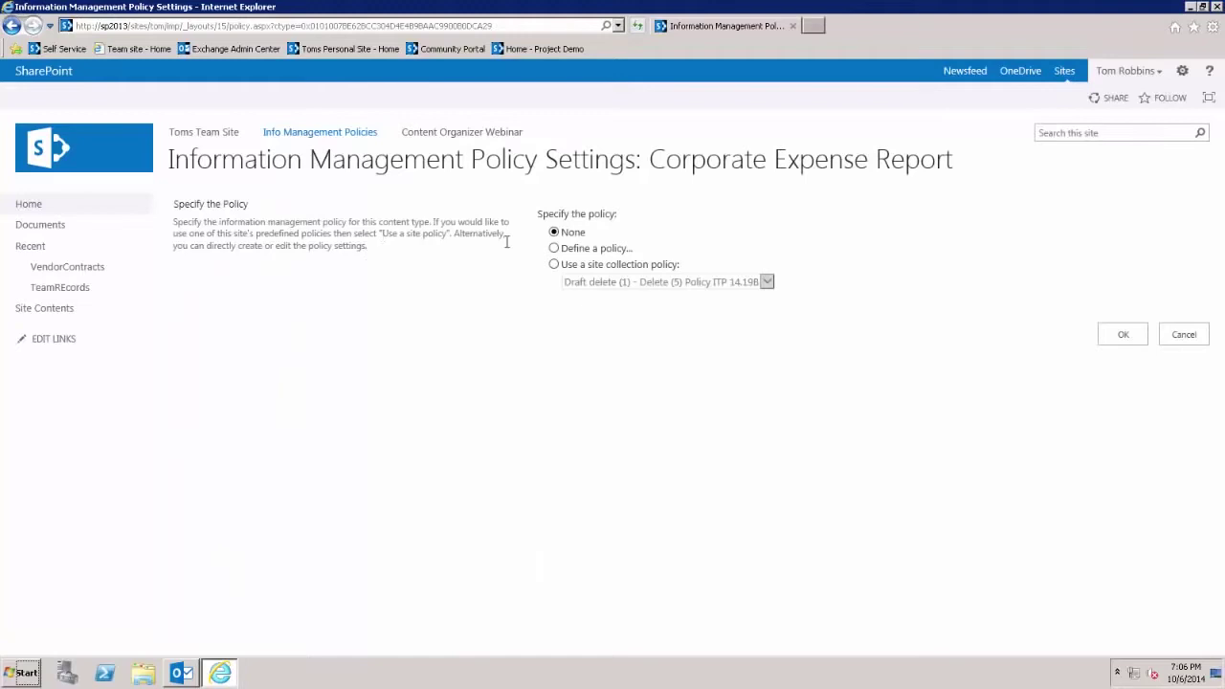
pyautogui.click(554, 249)
pyautogui.click(1123, 335)
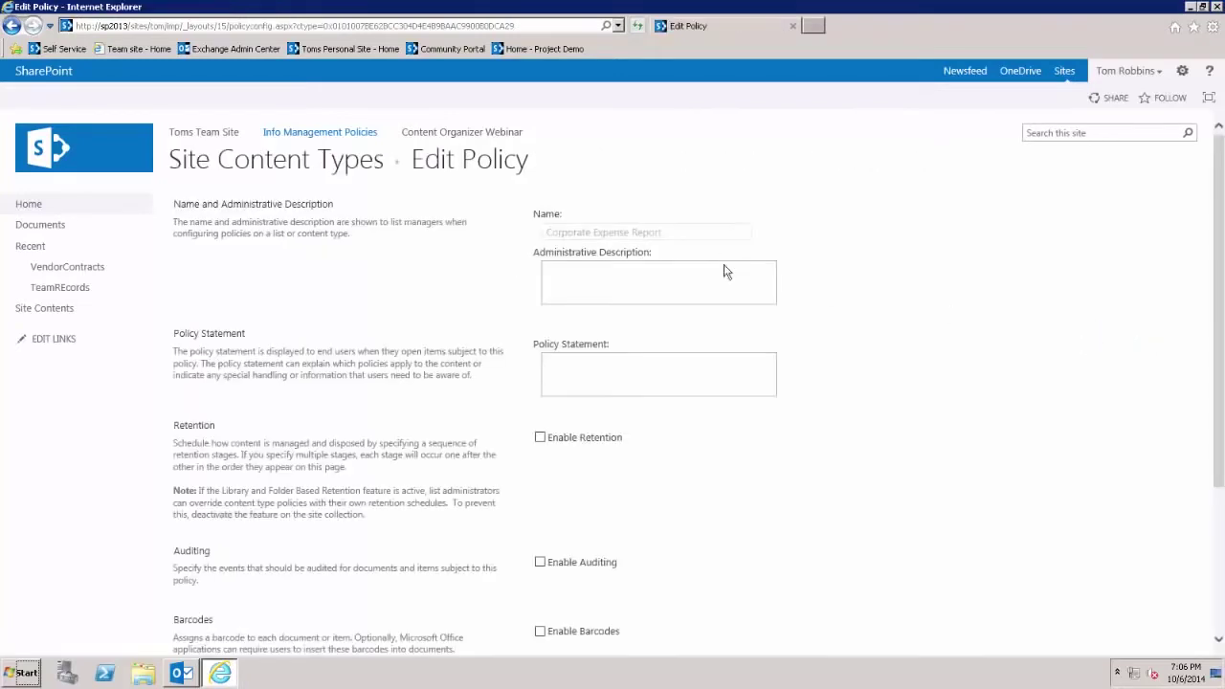
# - Fill in the administrative description and the policy statement 'Delete Expense Report 5 years. Per IT Policy'
pyautogui.click(657, 278)
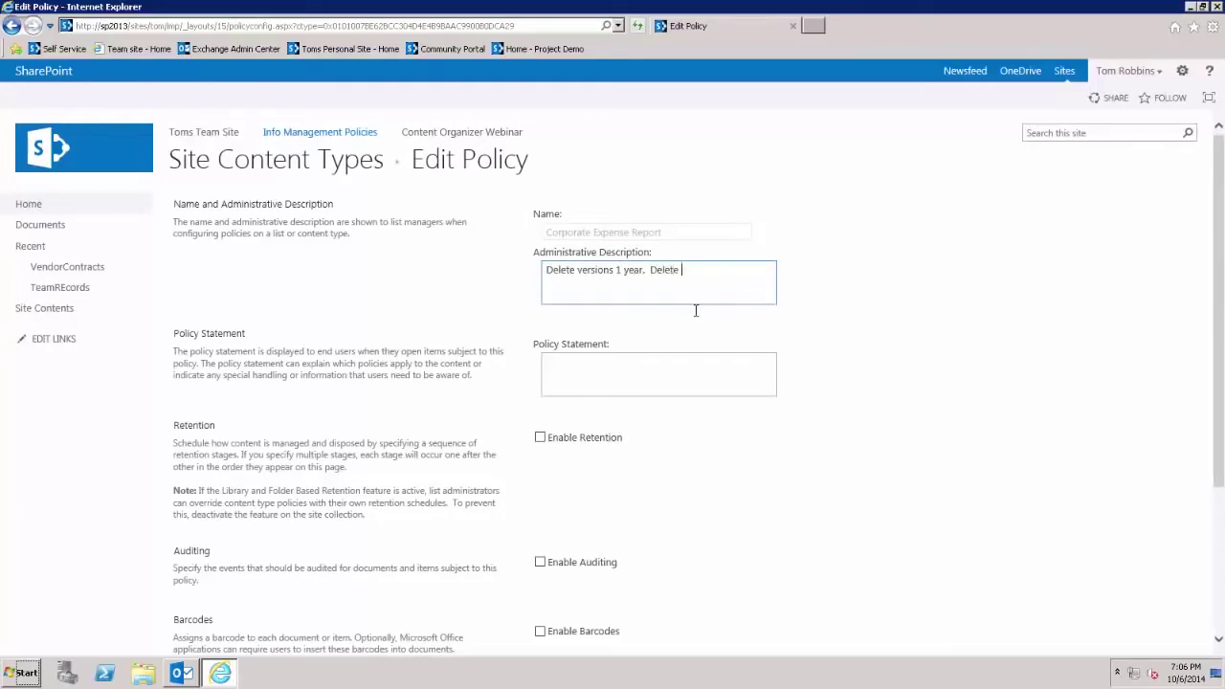
pyautogui.write('Expense Report 5 years.')
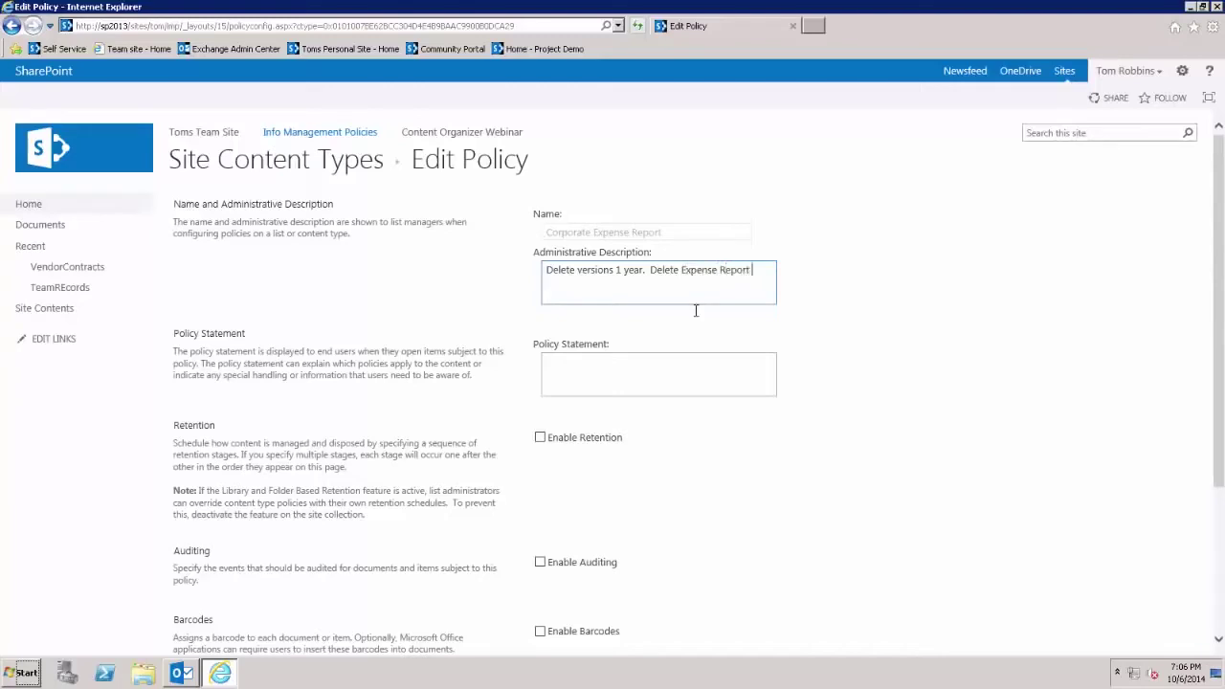
pyautogui.click(645, 385)
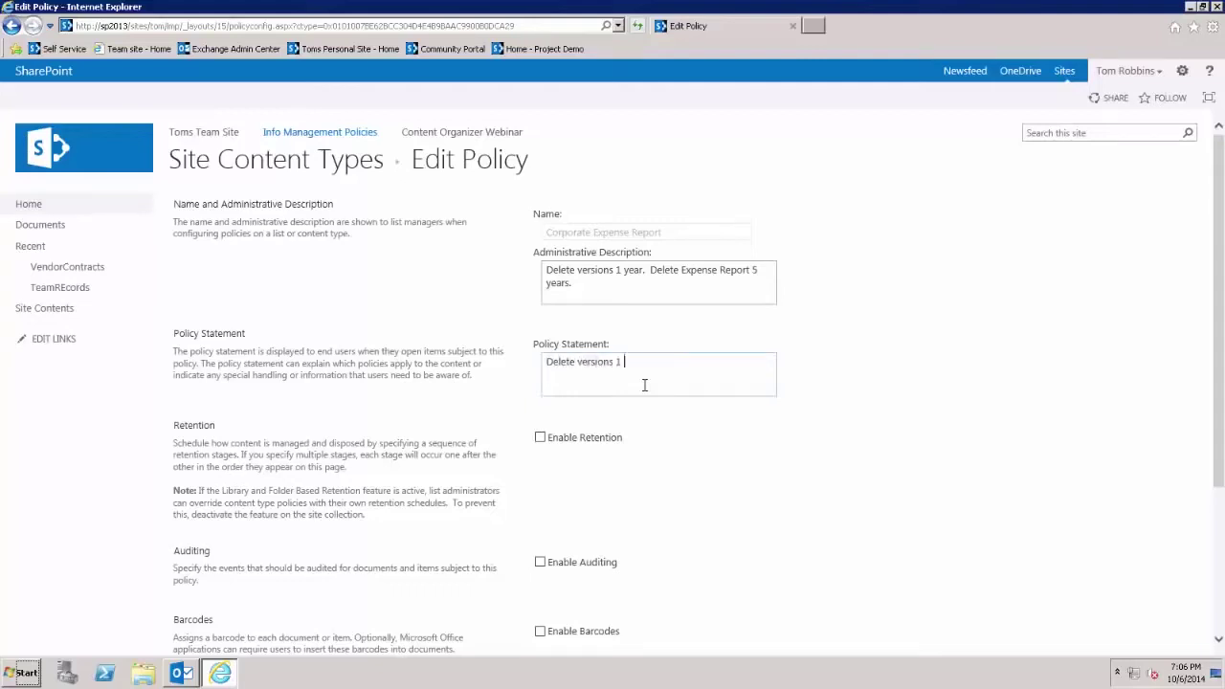
pyautogui.write('Delete Expense Report 5 years.  Per IT Polic')
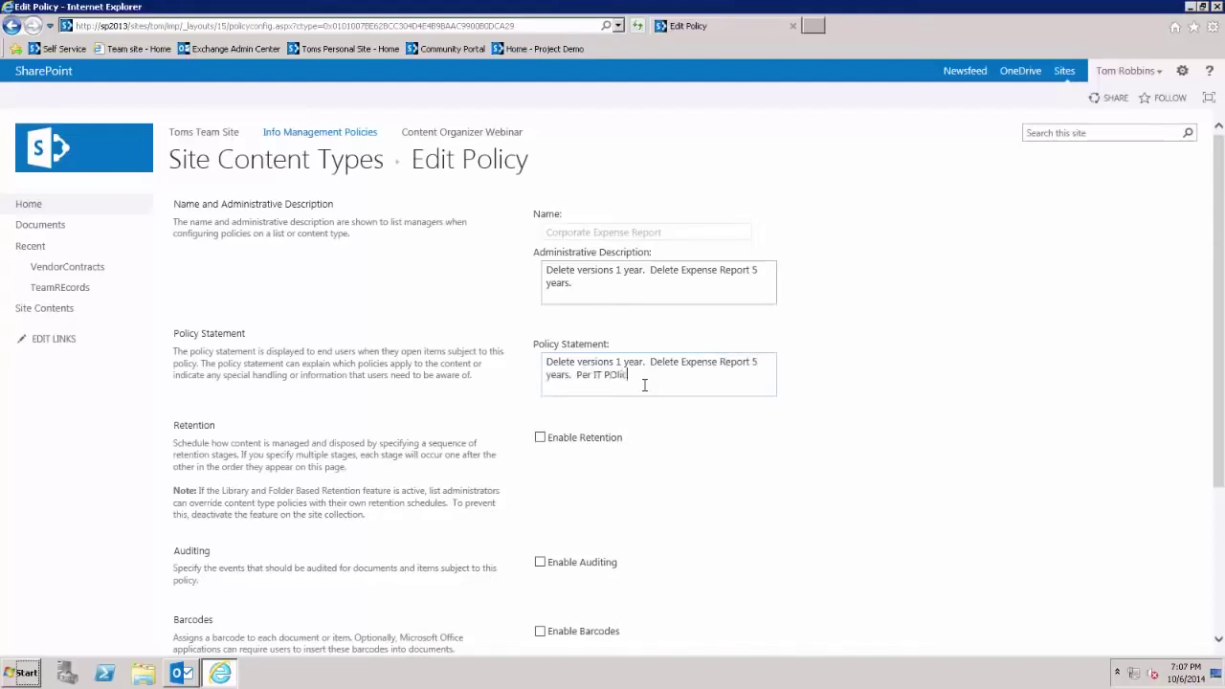
pyautogui.write('y IT1544')
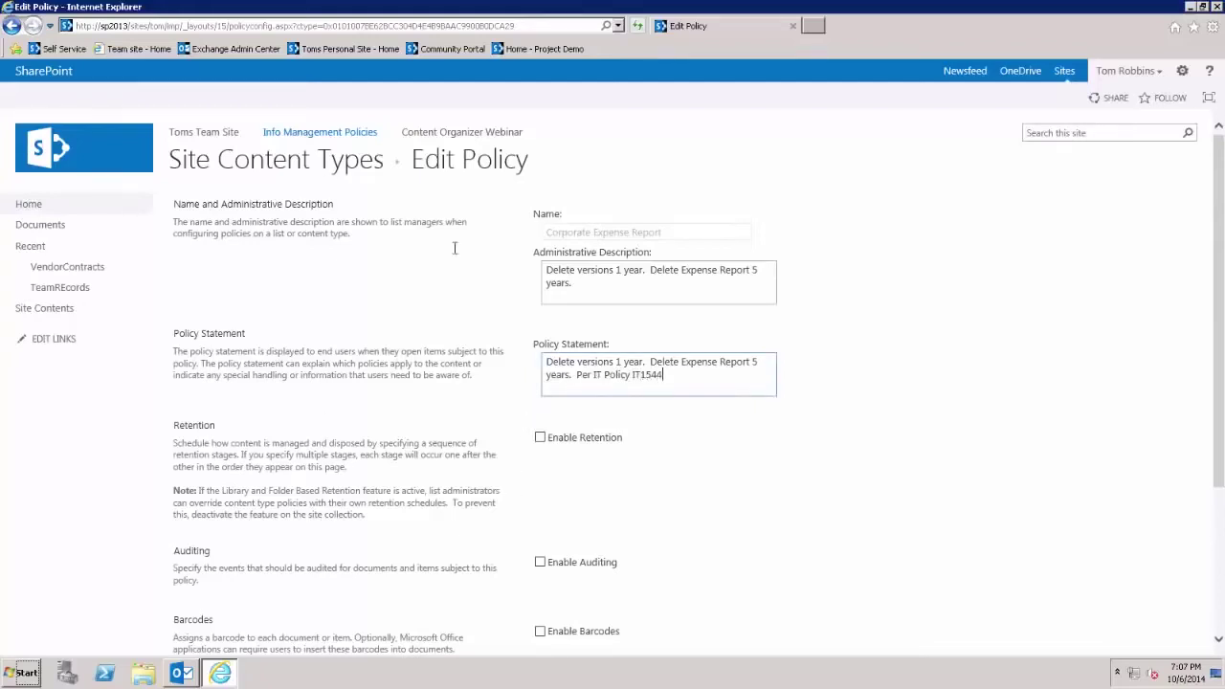
# - Enable retention and add a Created + 1 years stage that deletes all previous versions
pyautogui.scroll(-2, 1219, 224)
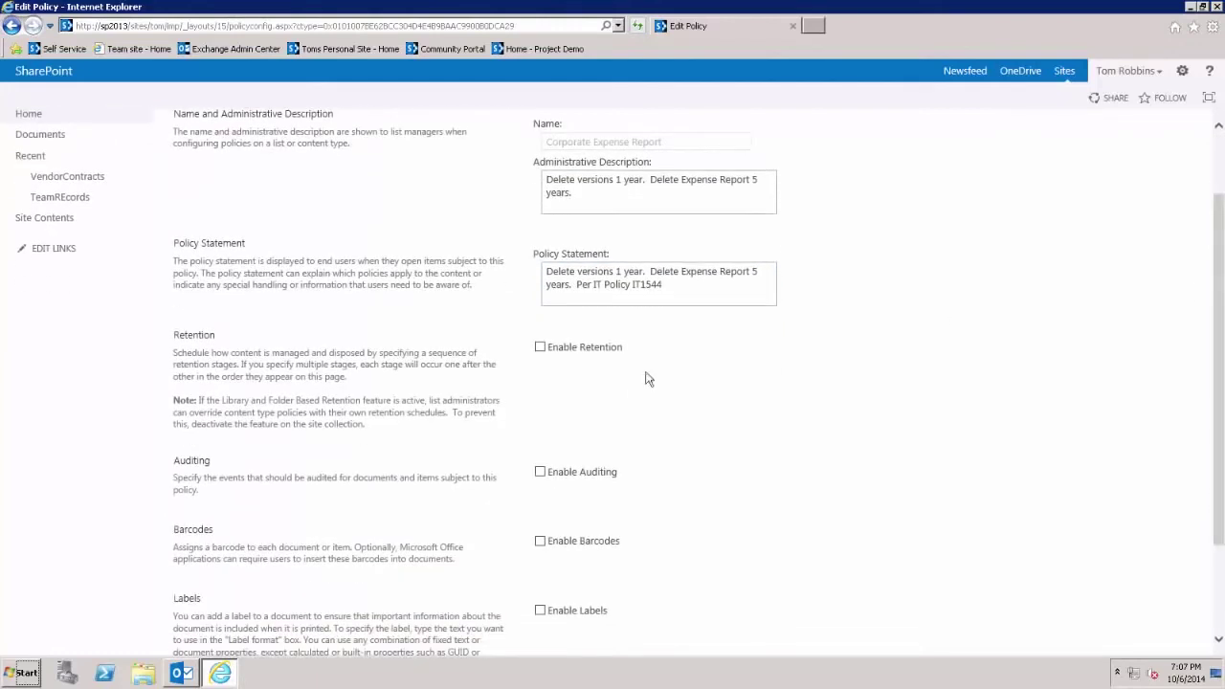
pyautogui.click(541, 348)
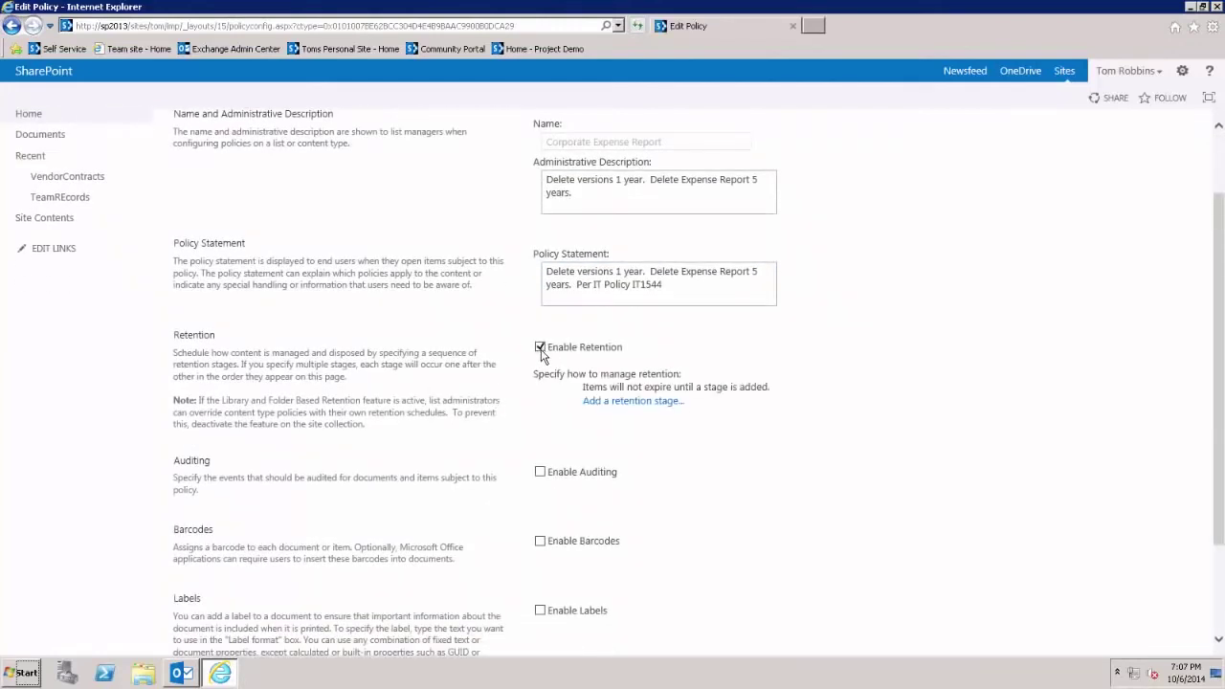
pyautogui.click(615, 402)
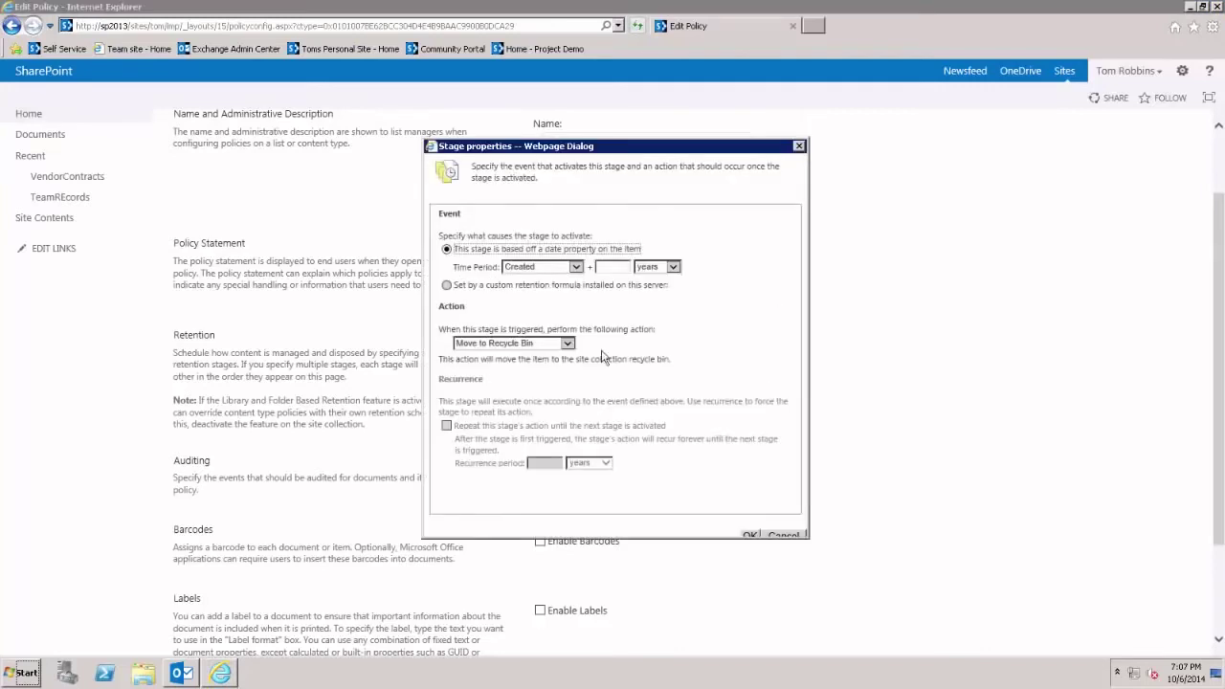
pyautogui.click(576, 267)
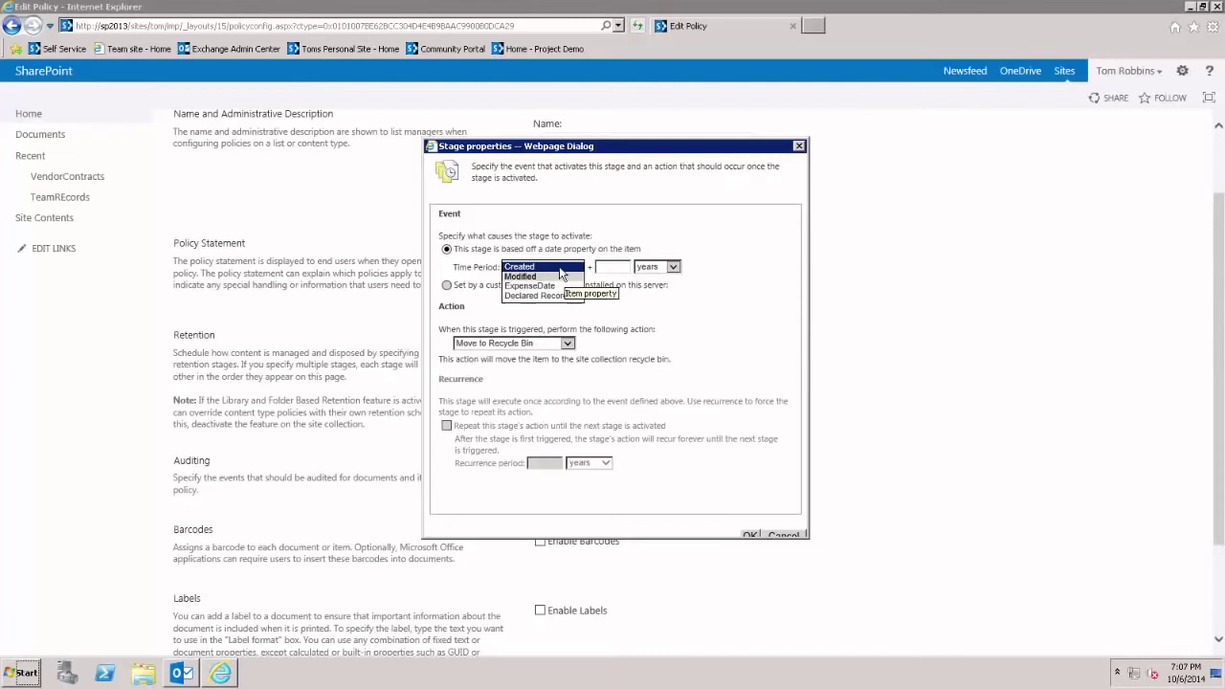
pyautogui.click(620, 268)
pyautogui.write('1')
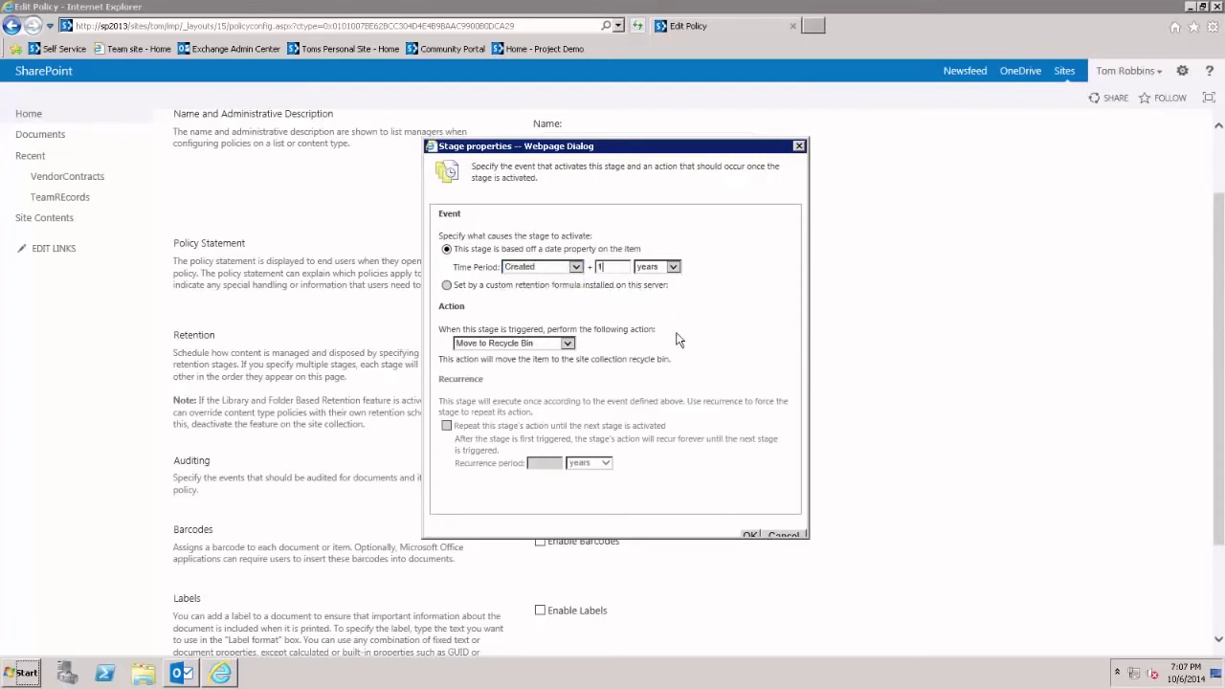
pyautogui.click(568, 344)
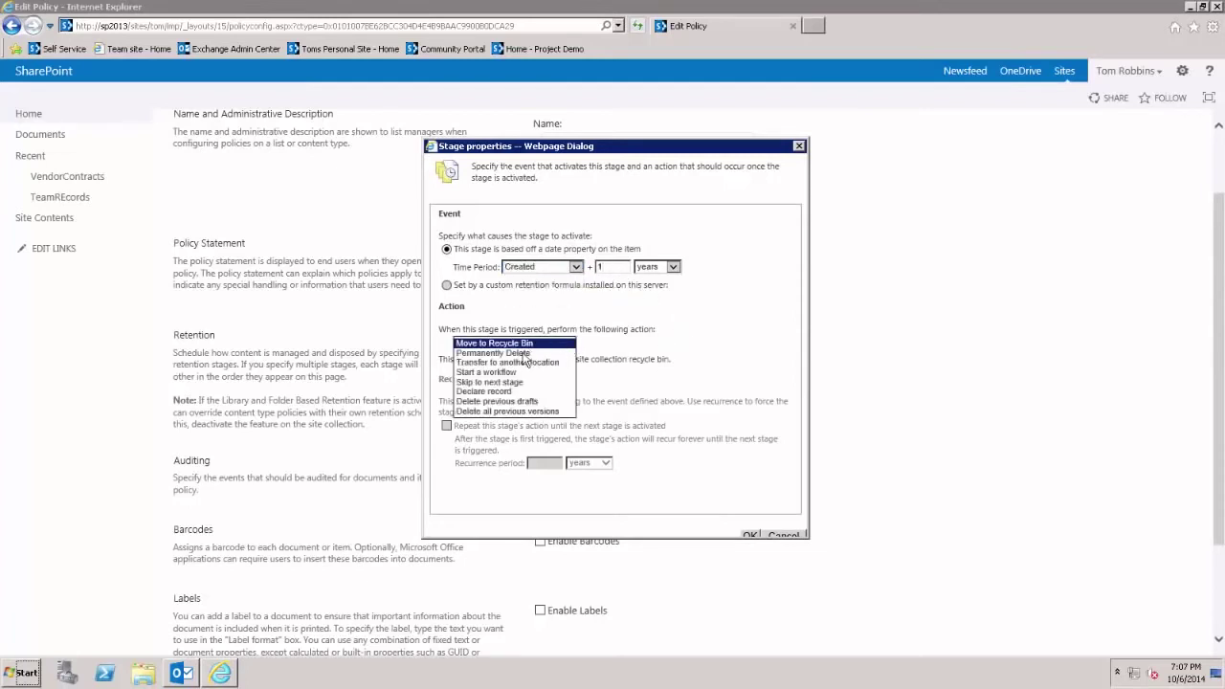
pyautogui.click(497, 411)
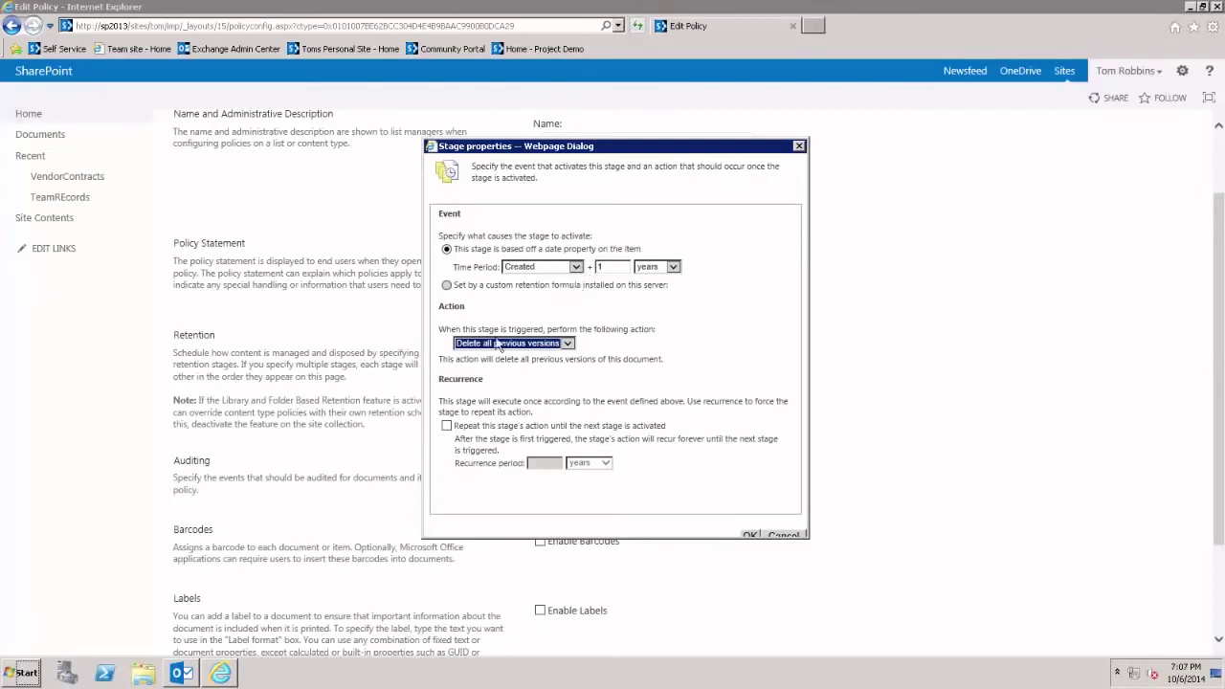
pyautogui.click(751, 537)
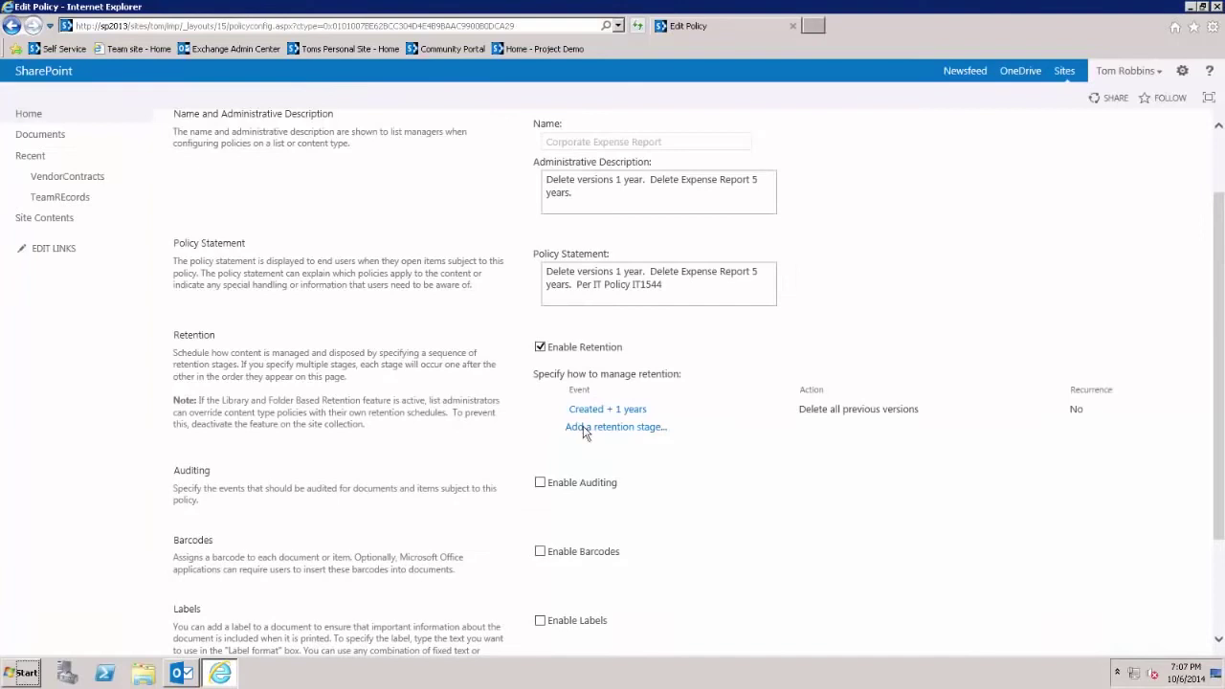
# - Add a Created + 5 years stage that moves items to the Recycle Bin, and save the policy
pyautogui.click(603, 428)
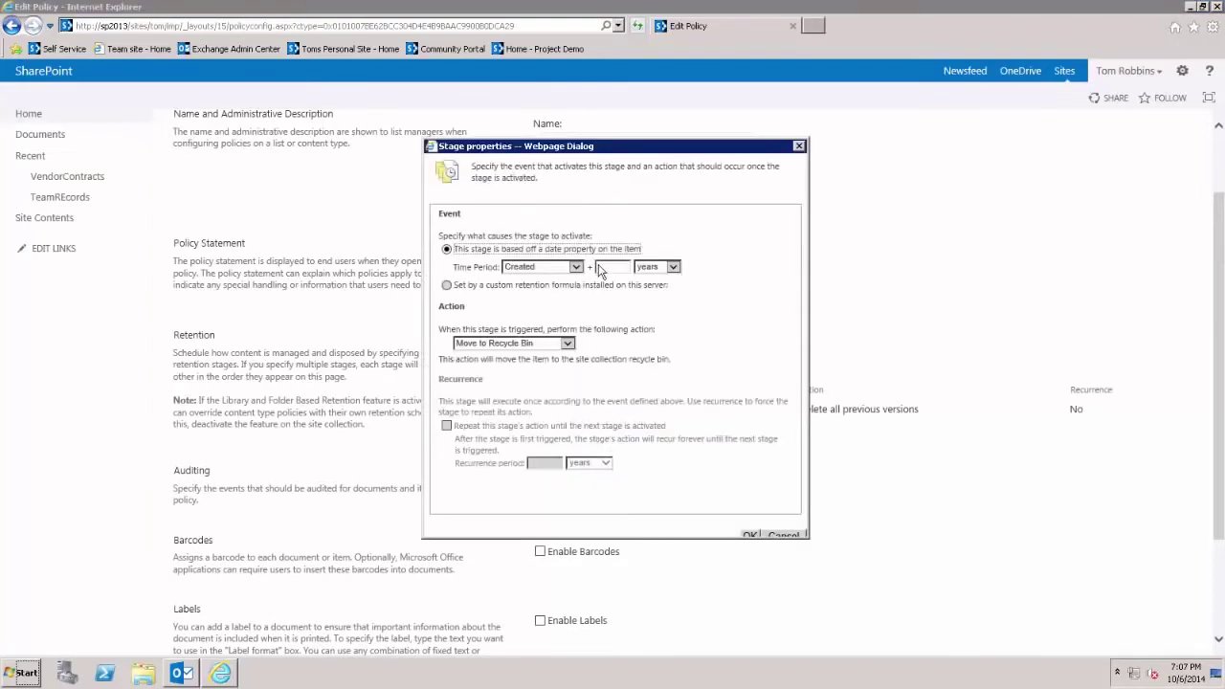
pyautogui.write('5')
pyautogui.click(568, 343)
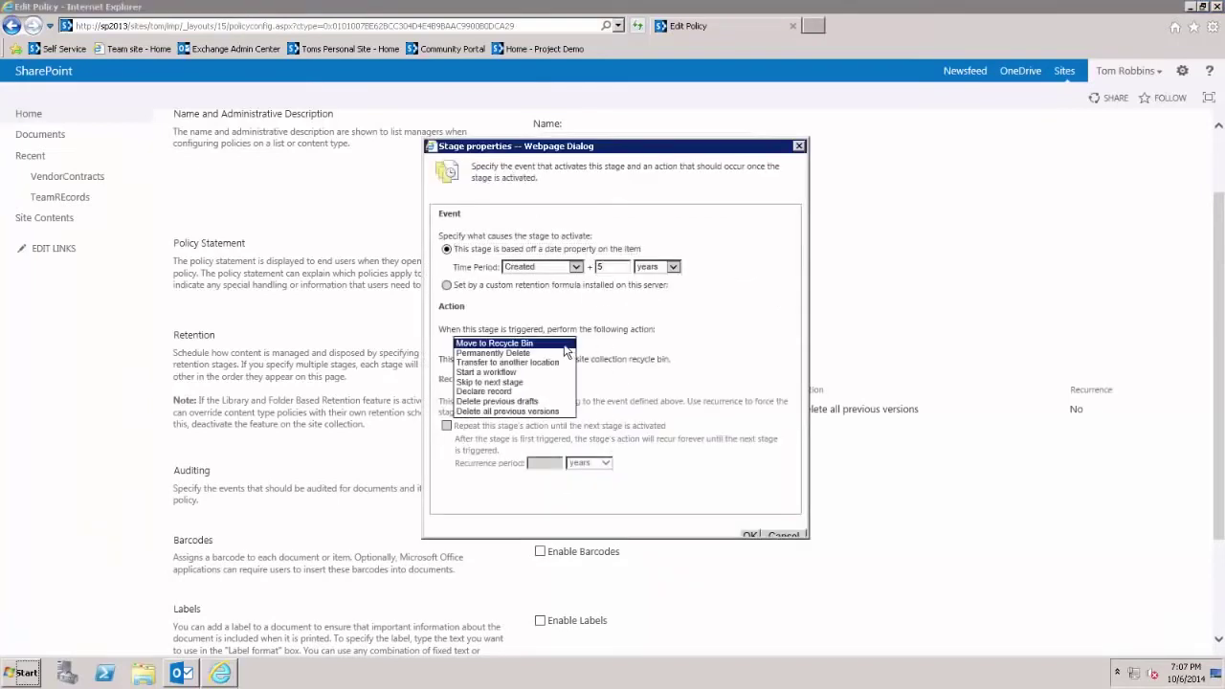
pyautogui.click(477, 344)
pyautogui.click(749, 535)
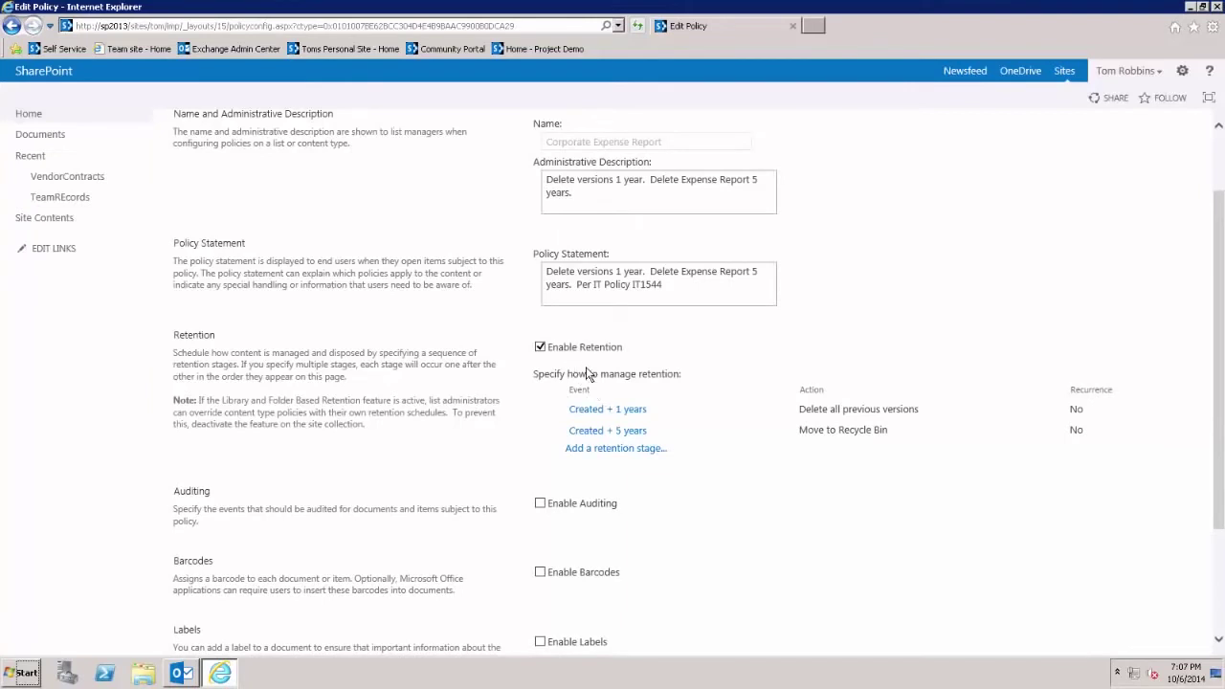
pyautogui.scroll(-3, 1212, 475)
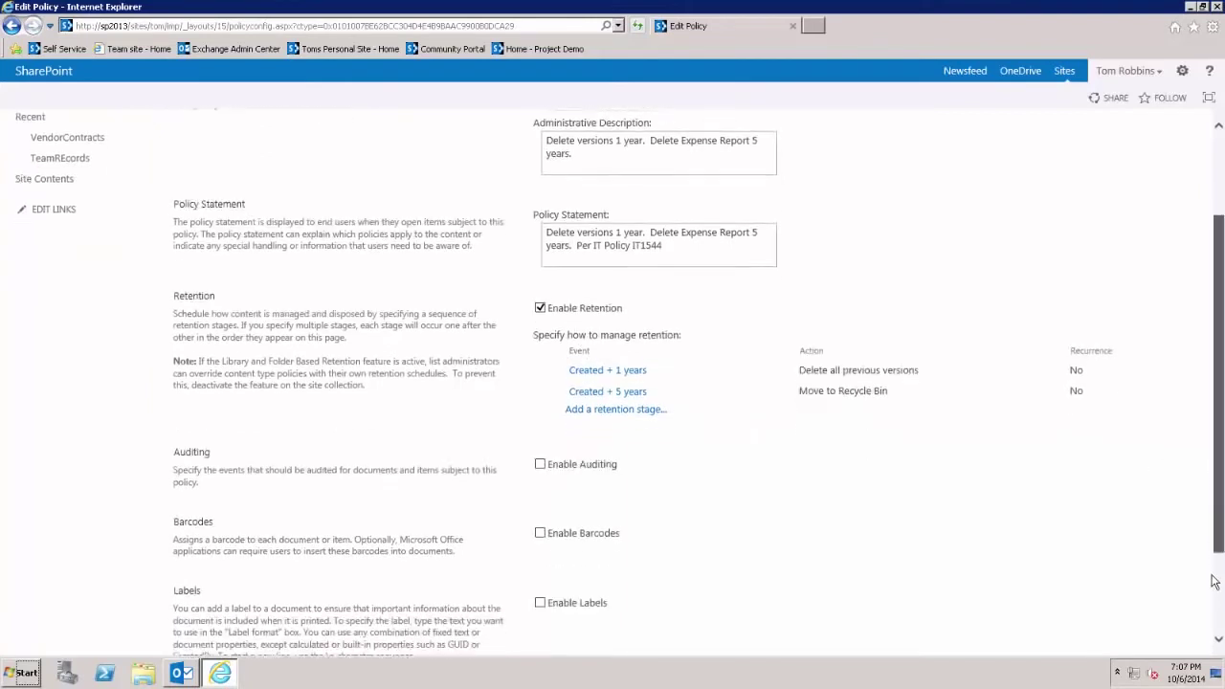
pyautogui.click(1111, 586)
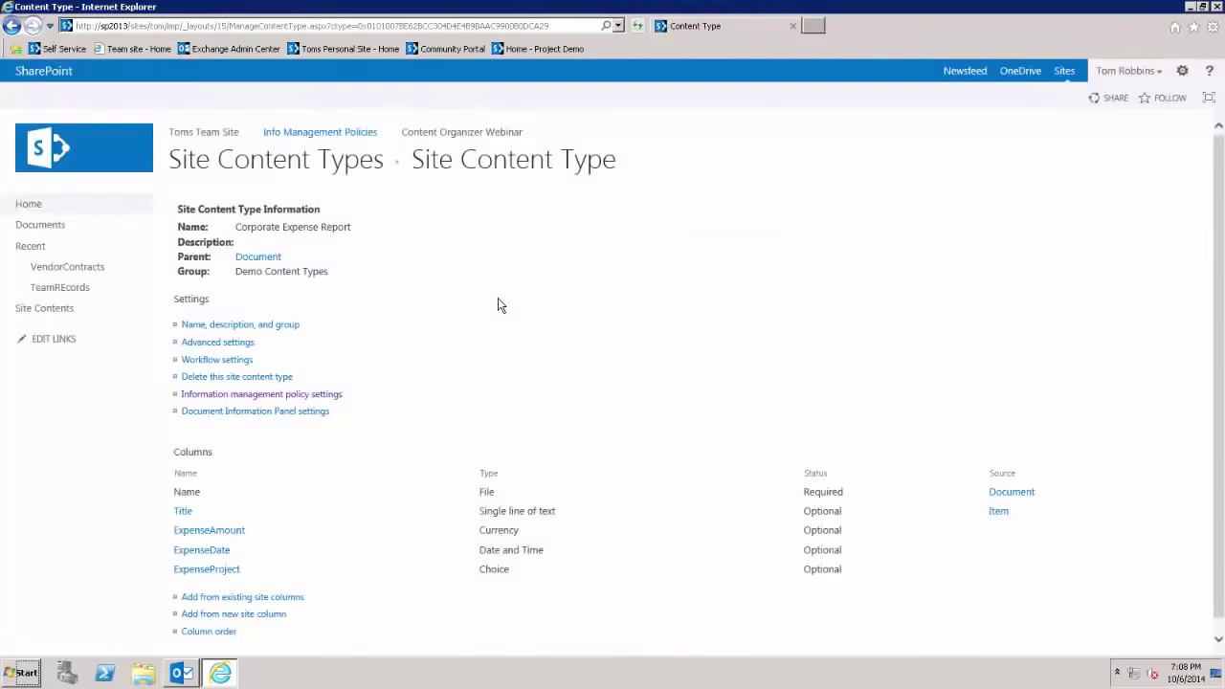
# - Add a Document Library app named 'Expense Reports' to the site
pyautogui.click(1183, 71)
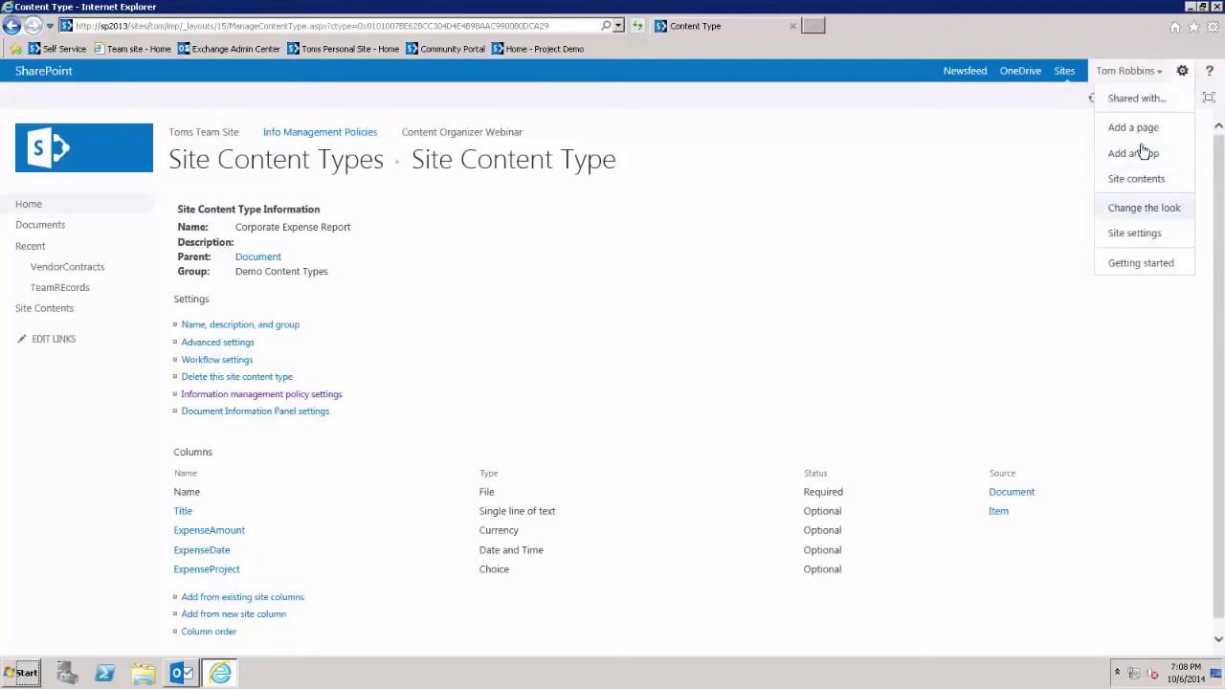
pyautogui.click(1140, 155)
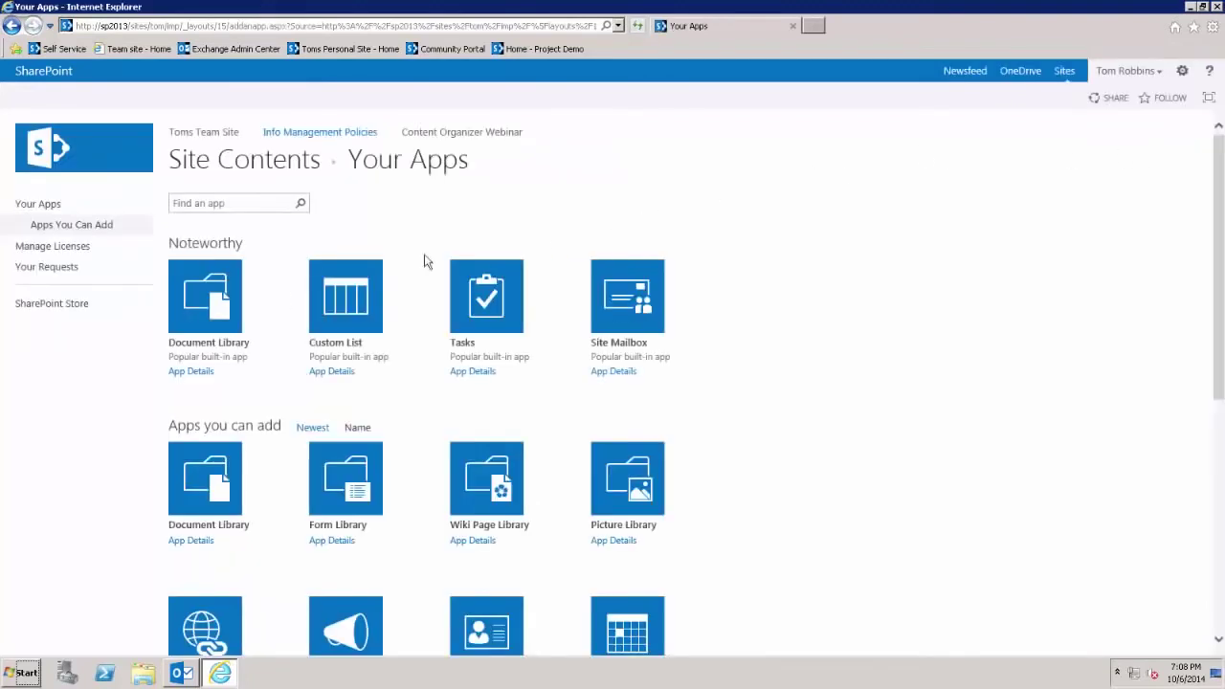
pyautogui.click(216, 295)
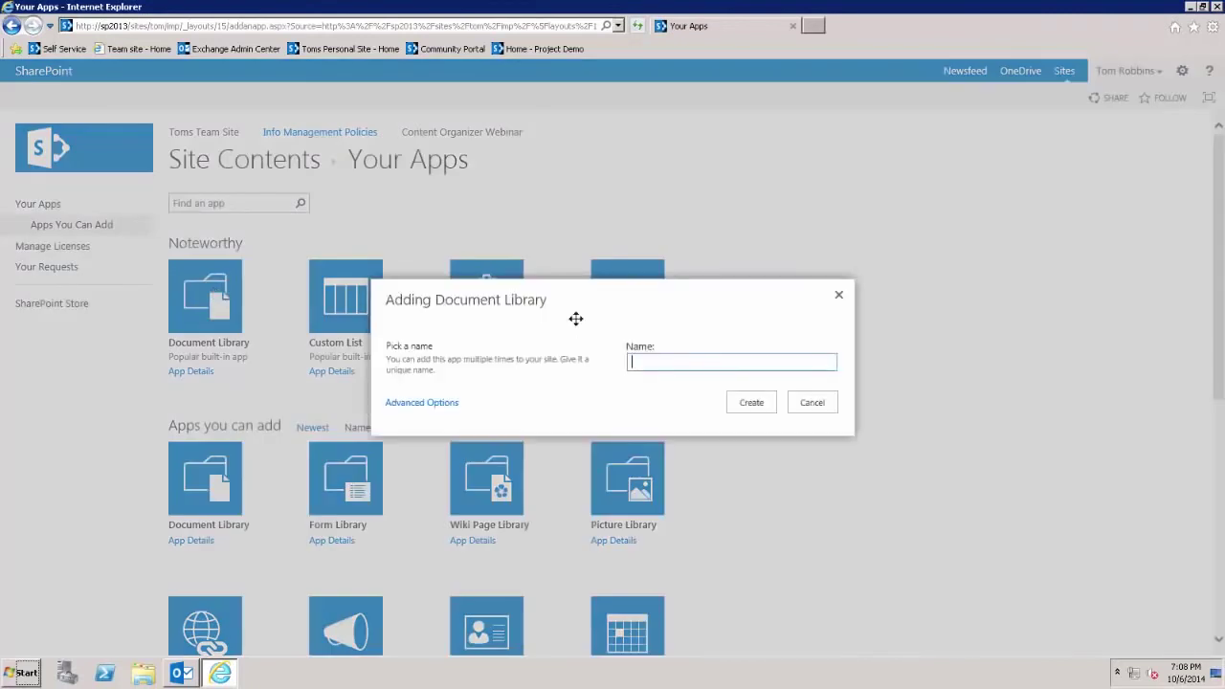
pyautogui.write('Expense')
pyautogui.write(' Rpore')
pyautogui.press('BackSpace')
pyautogui.press('BackSpace')
pyautogui.write('eports')
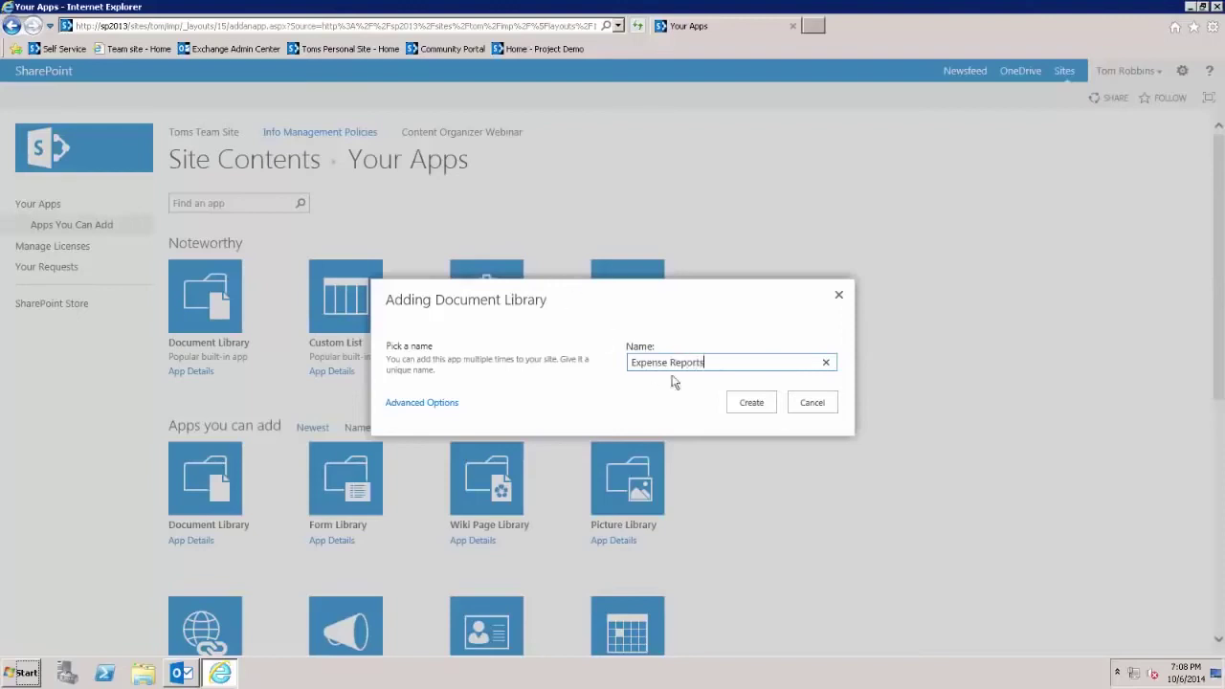
pyautogui.click(741, 404)
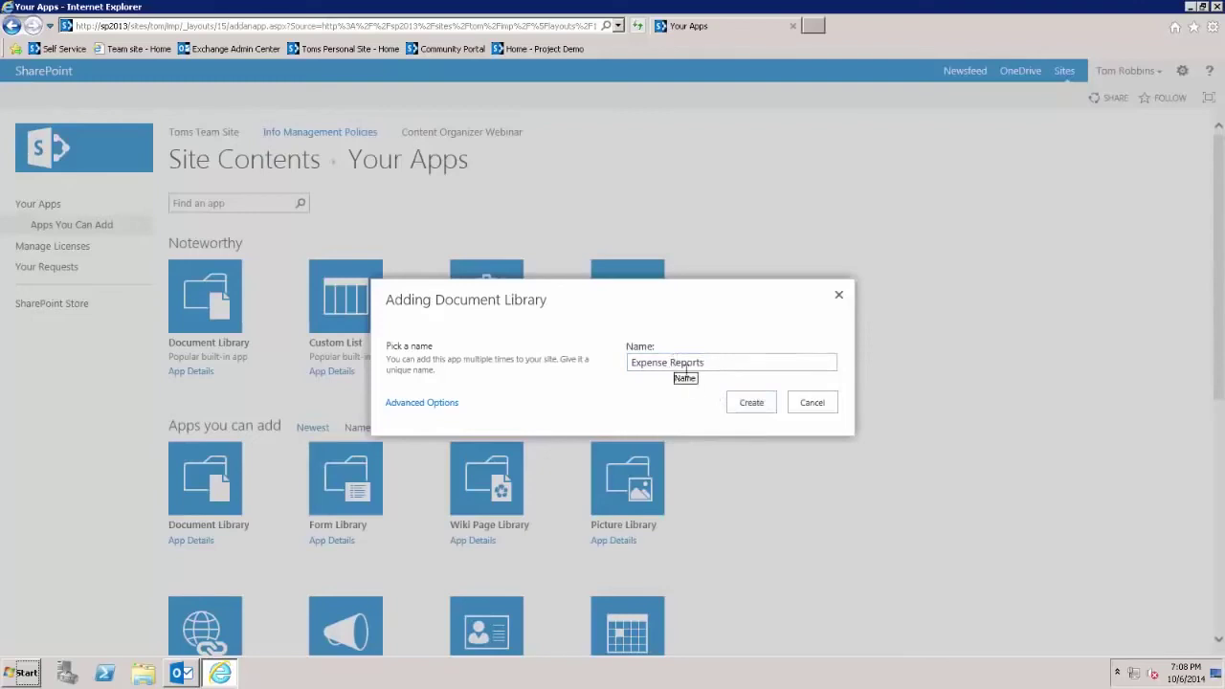
pyautogui.click(760, 409)
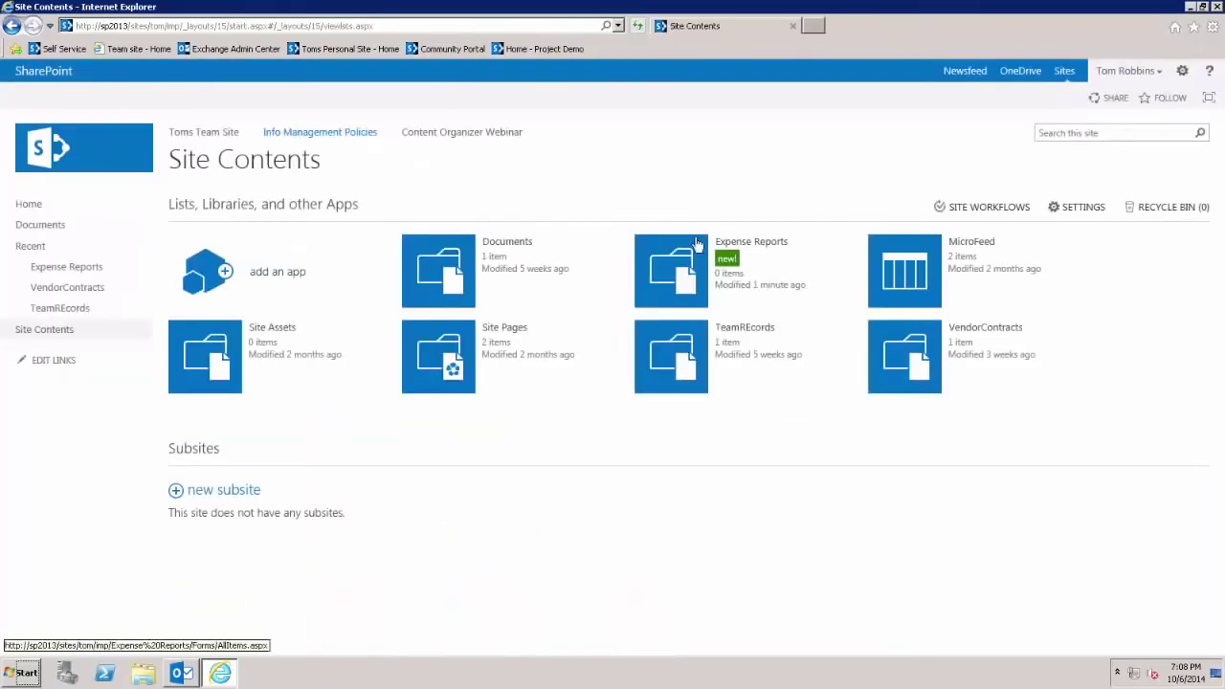
# - In the Expense Reports library's advanced settings, set 'Allow management of content types' to Yes and save
pyautogui.click(696, 244)
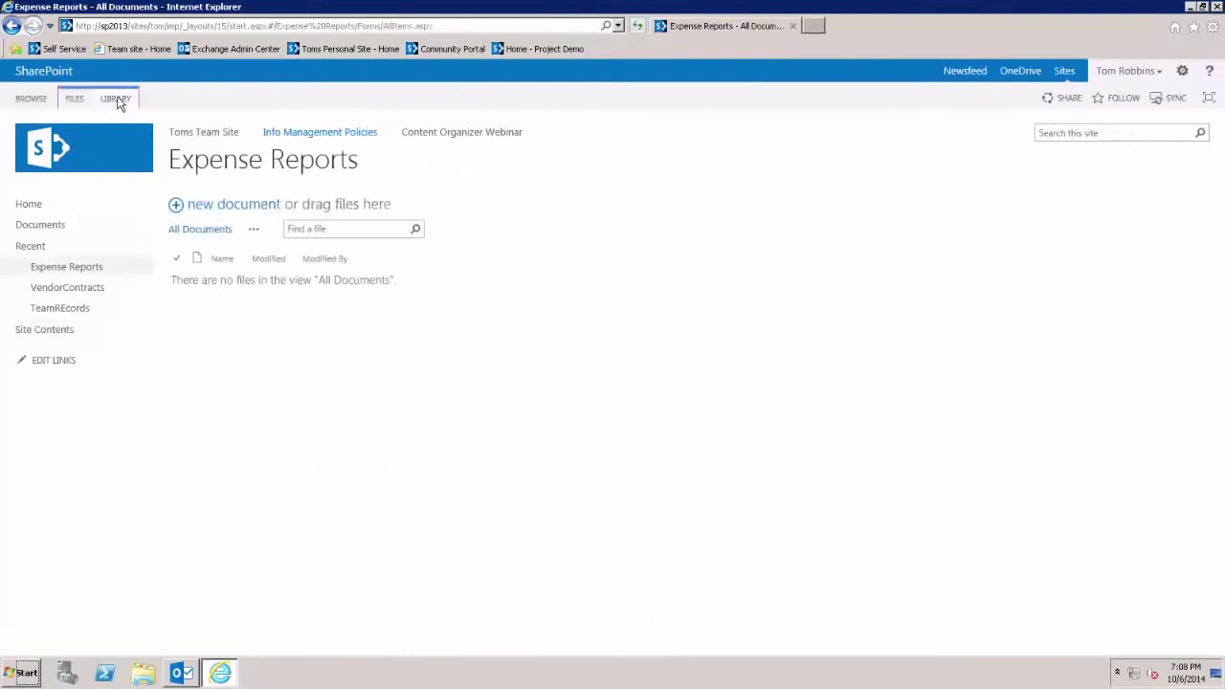
pyautogui.click(123, 99)
pyautogui.click(831, 142)
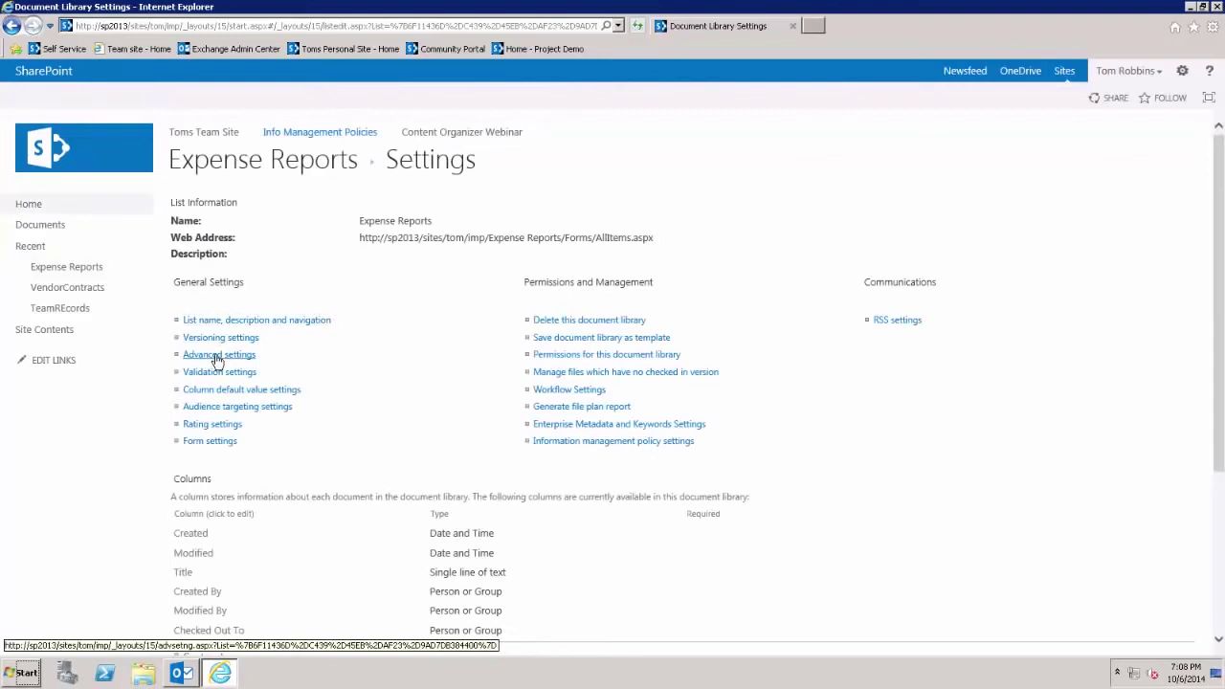
pyautogui.click(219, 355)
pyautogui.click(345, 233)
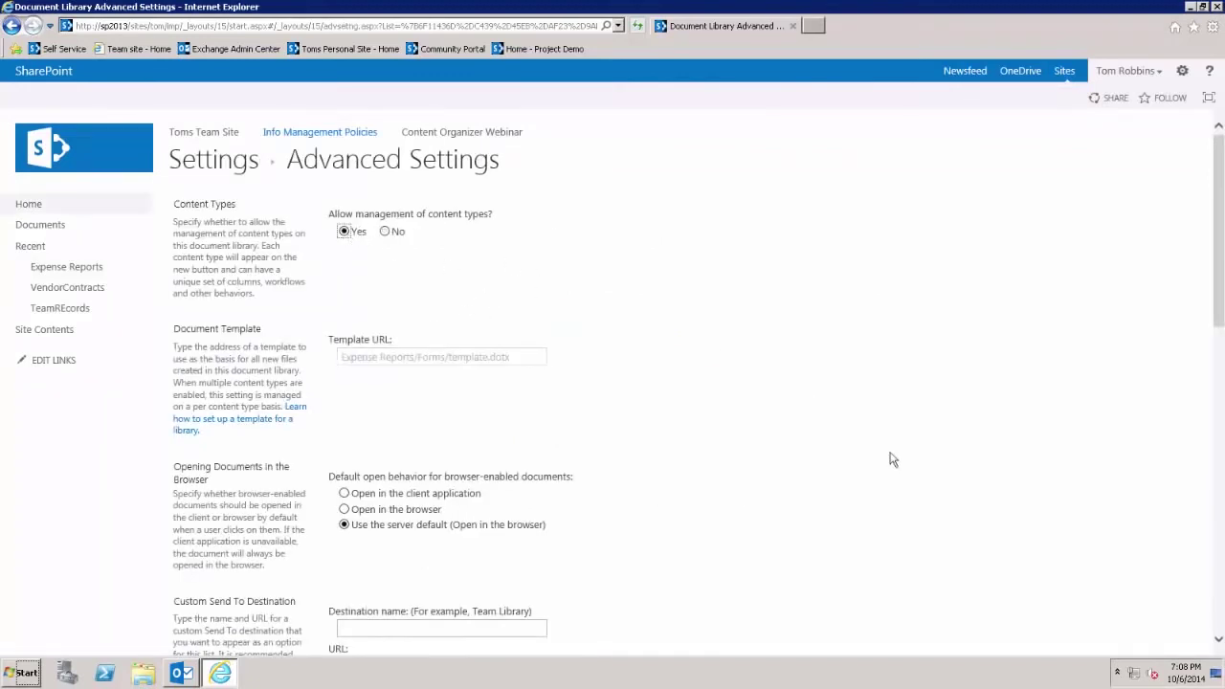
pyautogui.click(1220, 617)
pyautogui.click(1221, 617)
pyautogui.click(1220, 618)
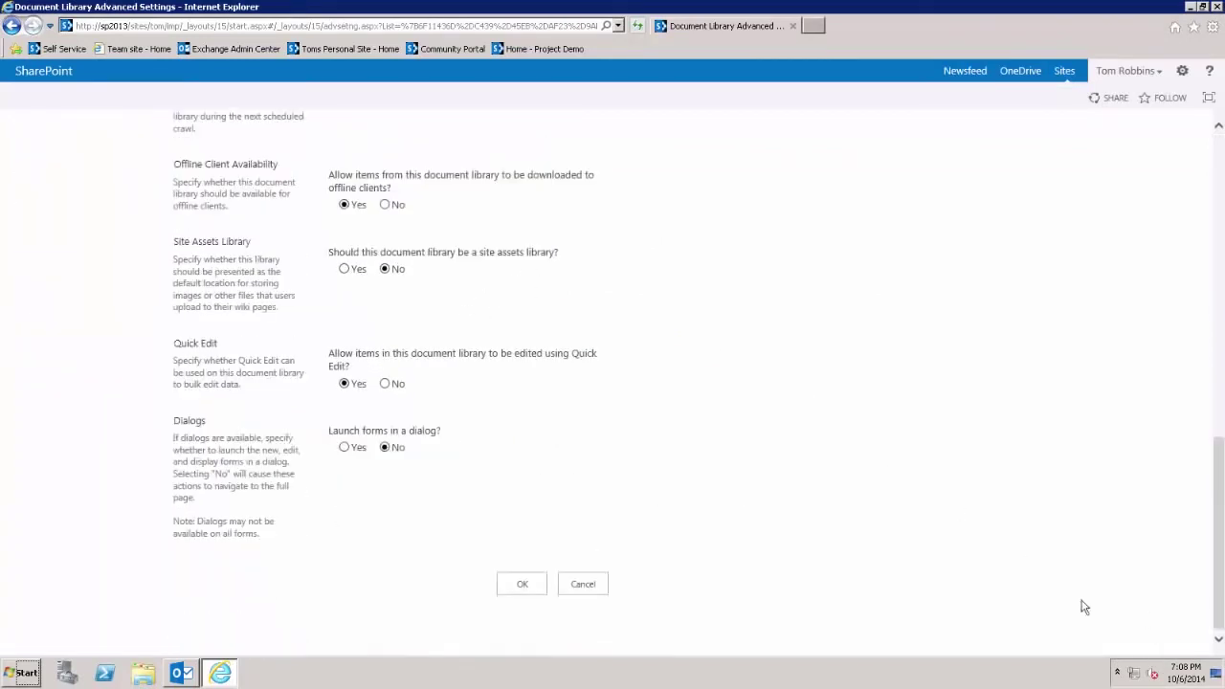
pyautogui.click(525, 591)
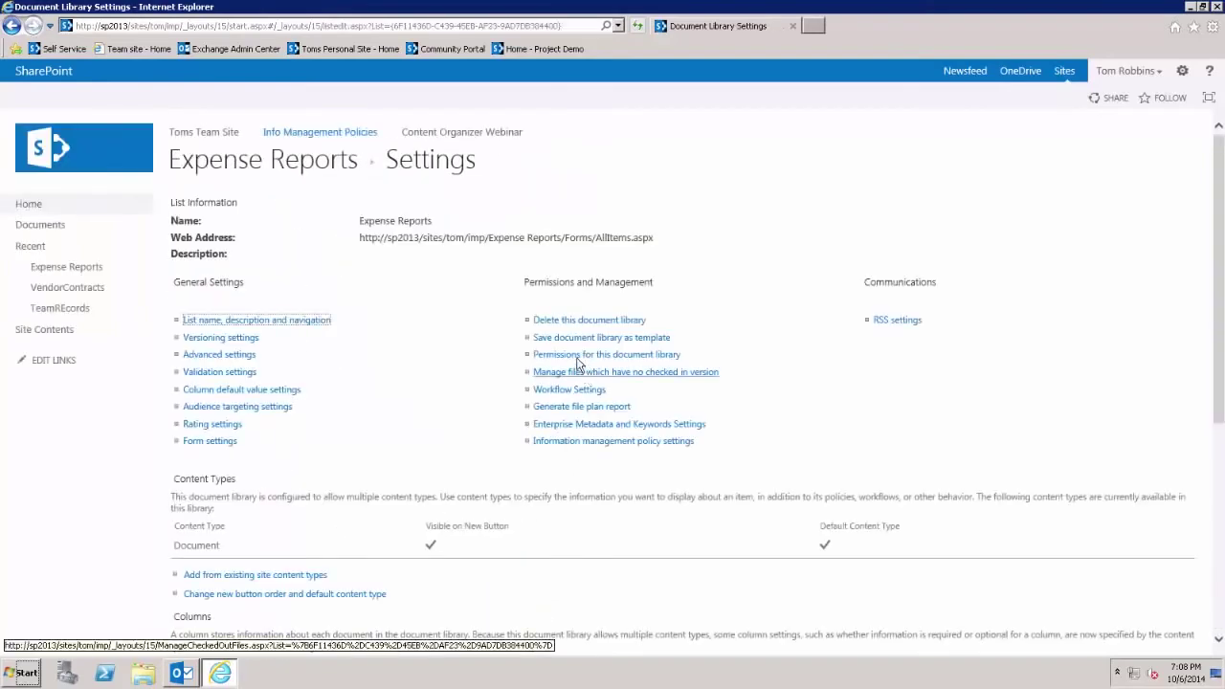
pyautogui.scroll(-1, 578, 361)
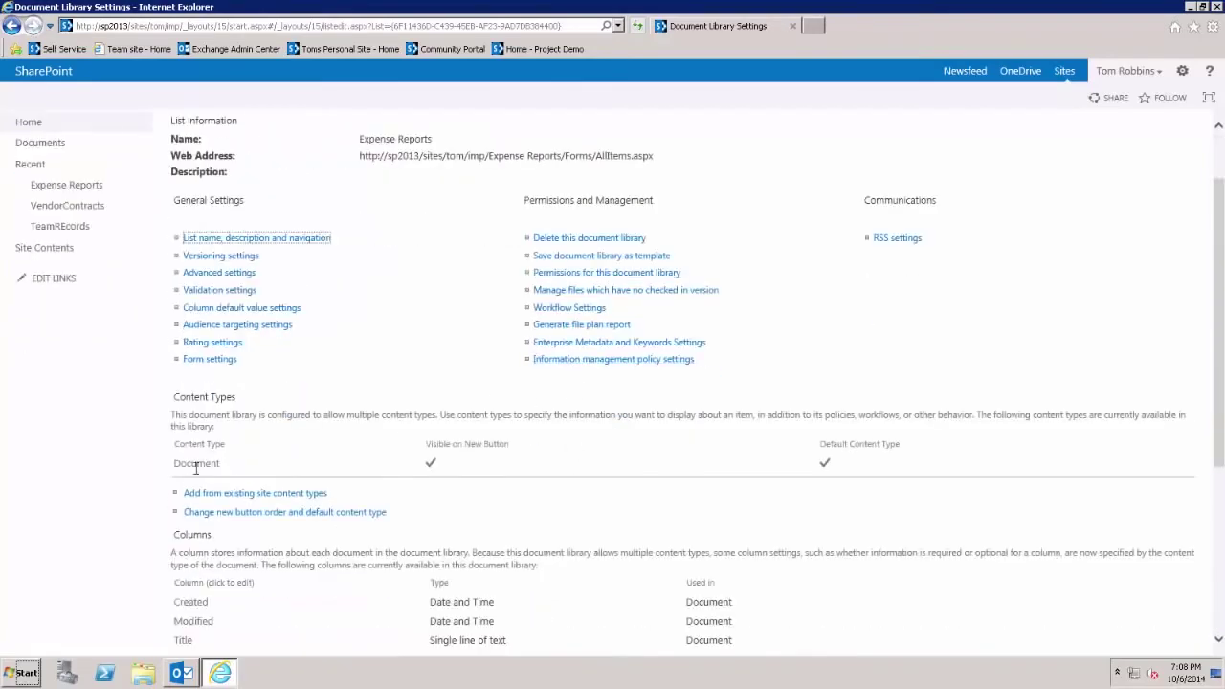
# - Add Corporate Expense Report from the Demo Content Types group to the library
pyautogui.click(244, 494)
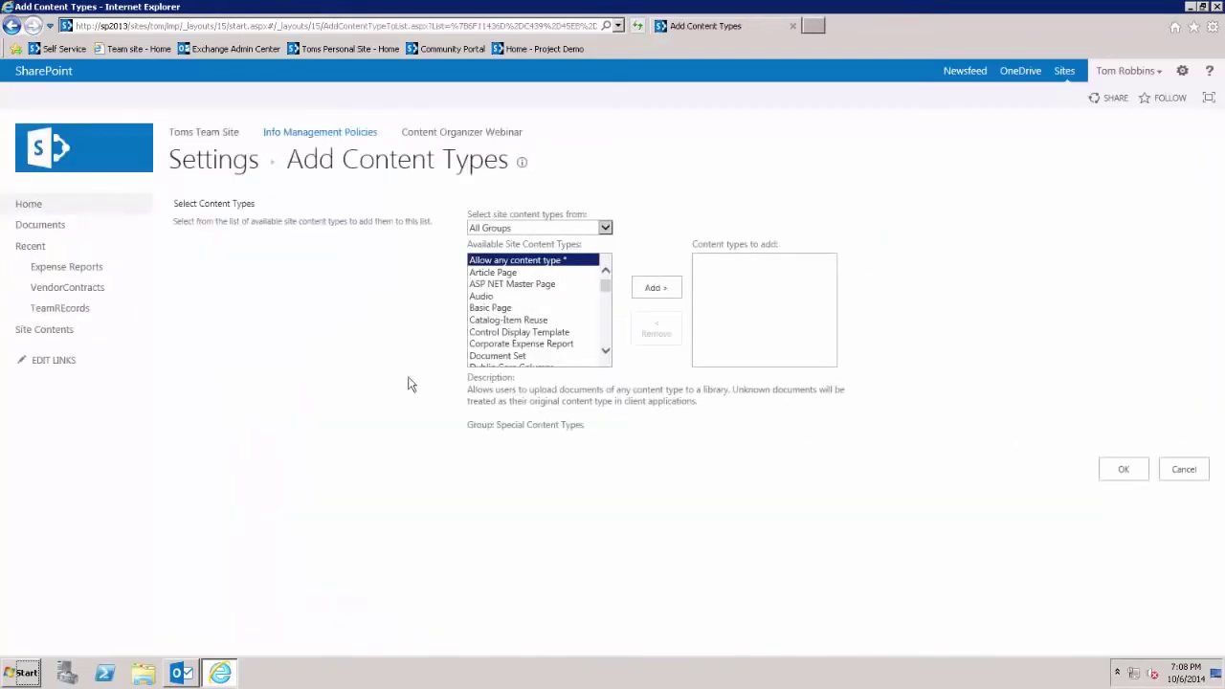
pyautogui.click(533, 230)
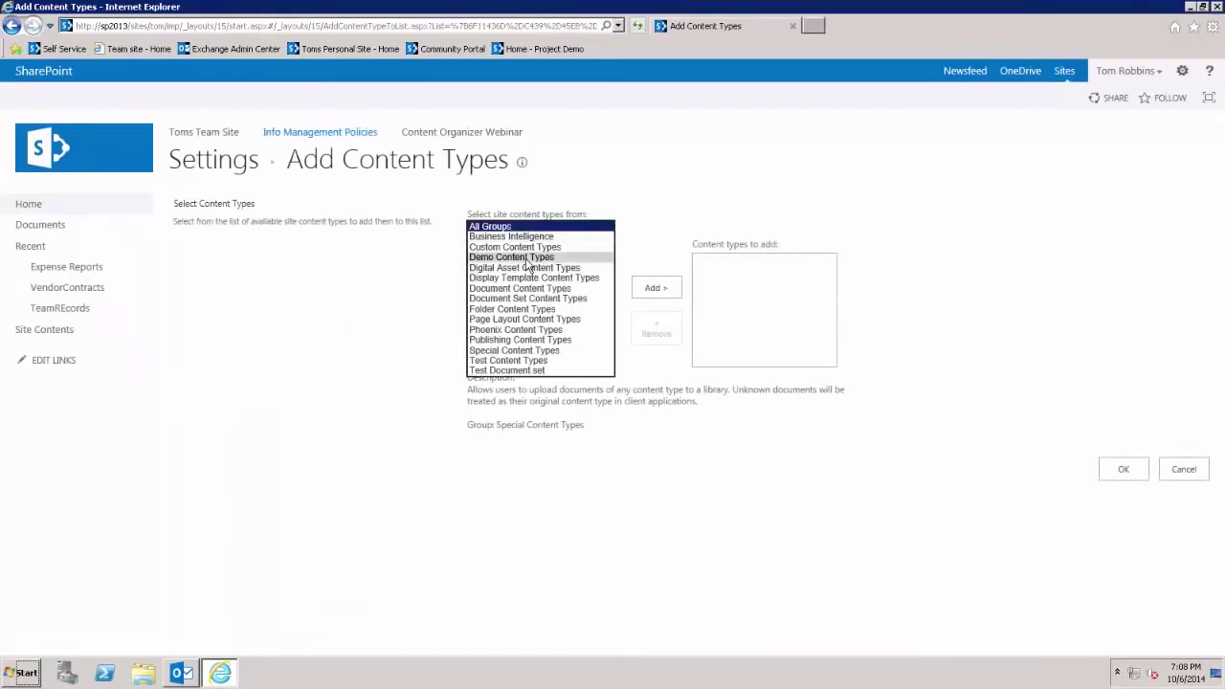
pyautogui.click(526, 260)
pyautogui.click(653, 289)
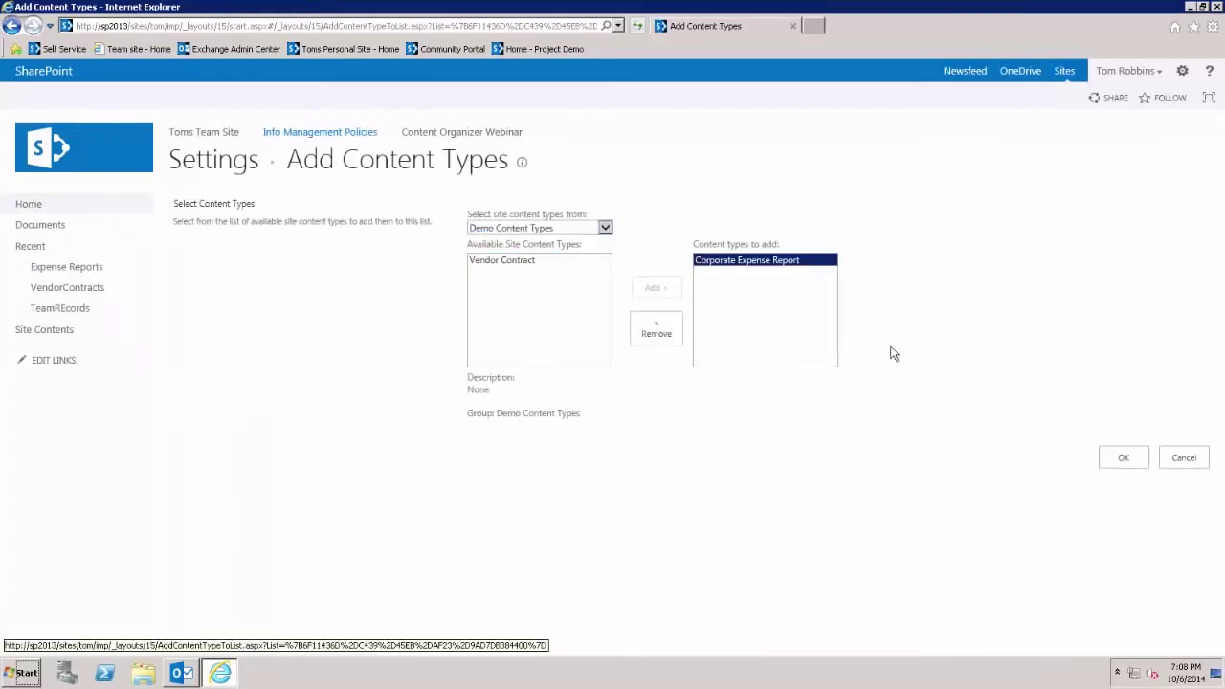
pyautogui.click(1130, 459)
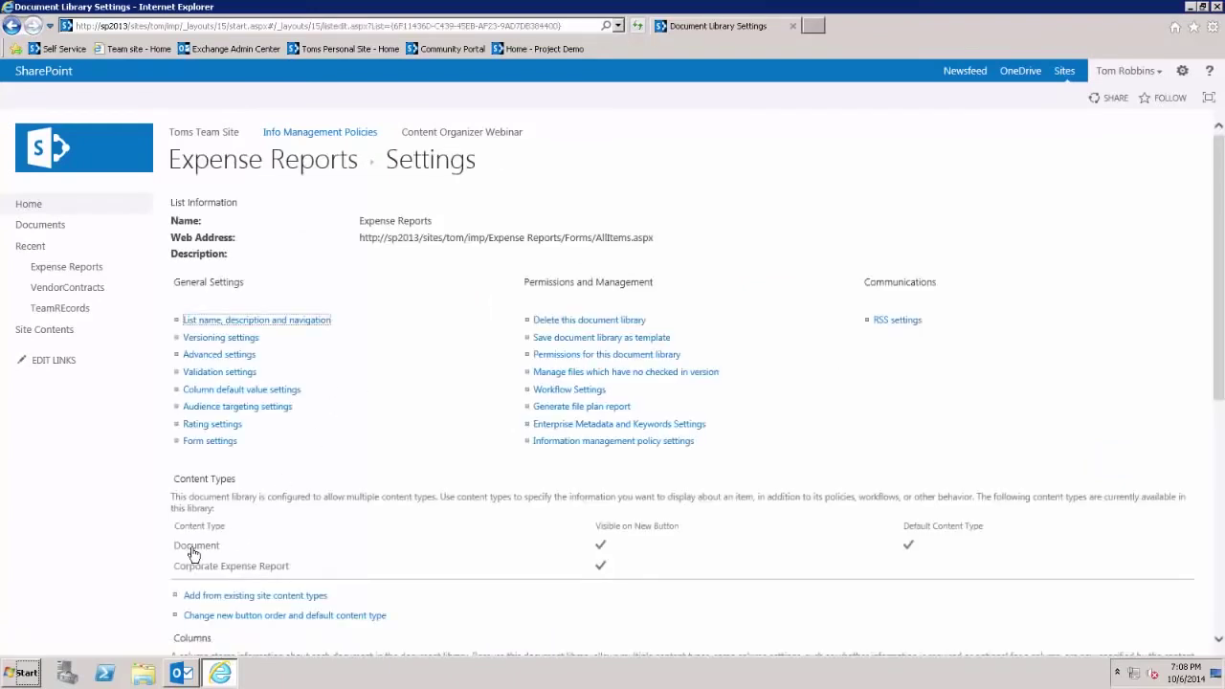
# - Delete the Document content type from the library
pyautogui.click(195, 547)
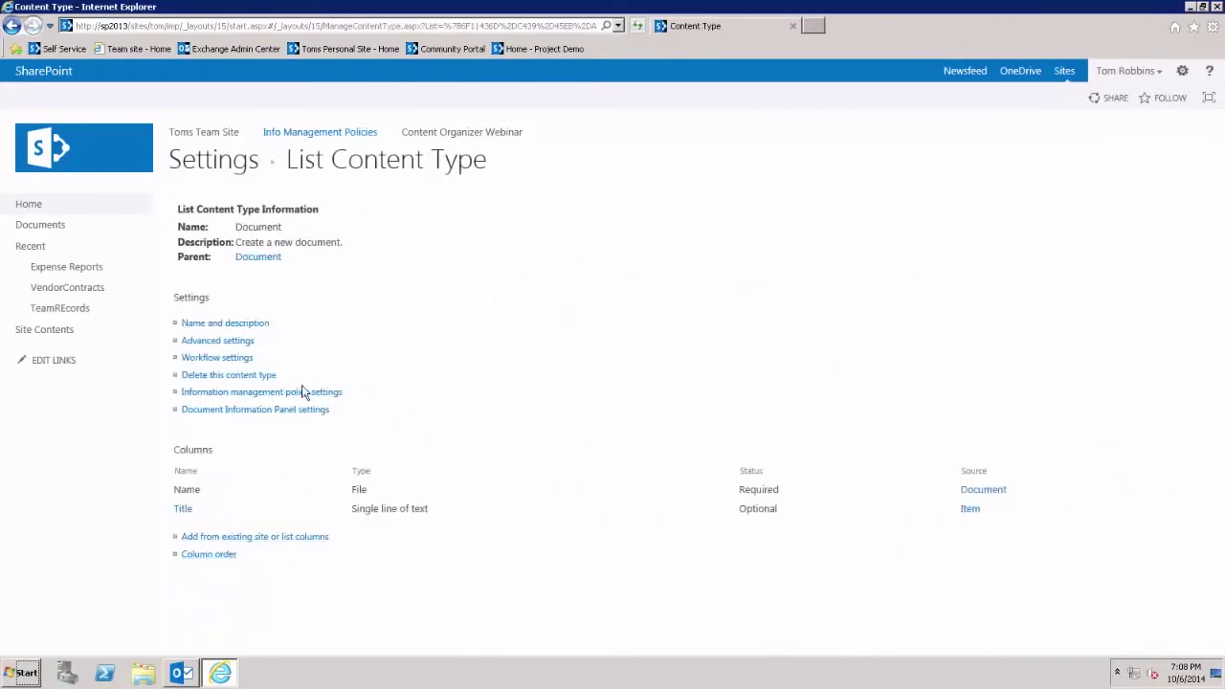
pyautogui.click(220, 376)
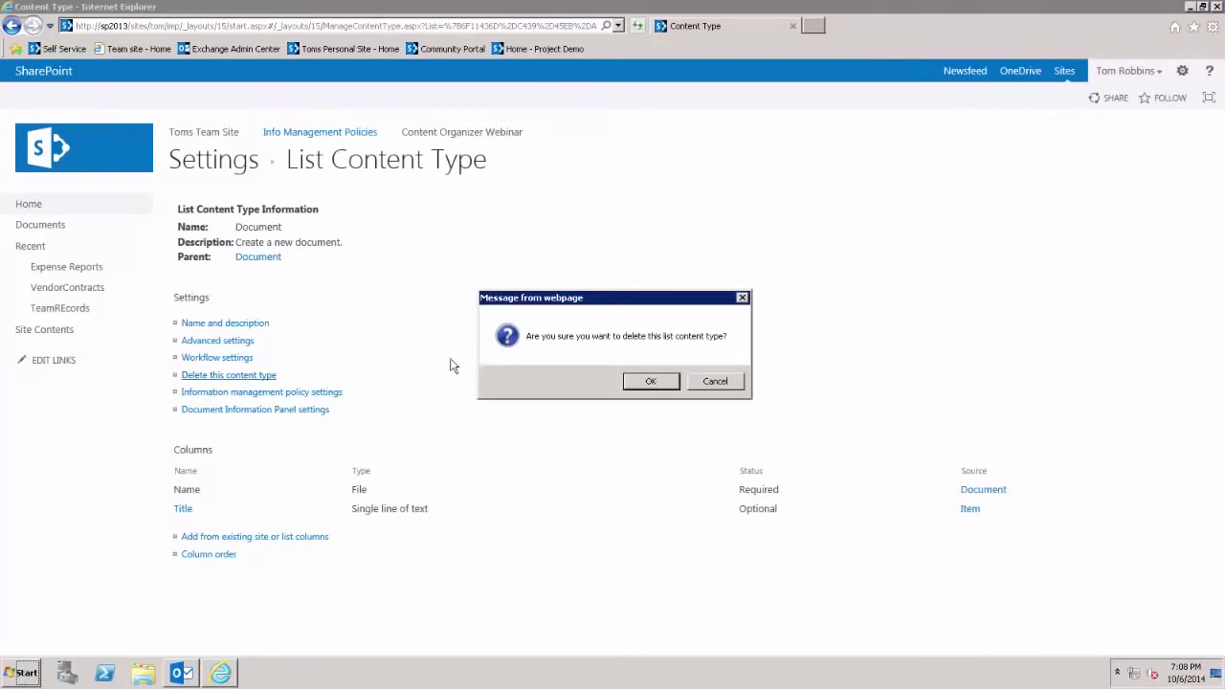
pyautogui.click(651, 384)
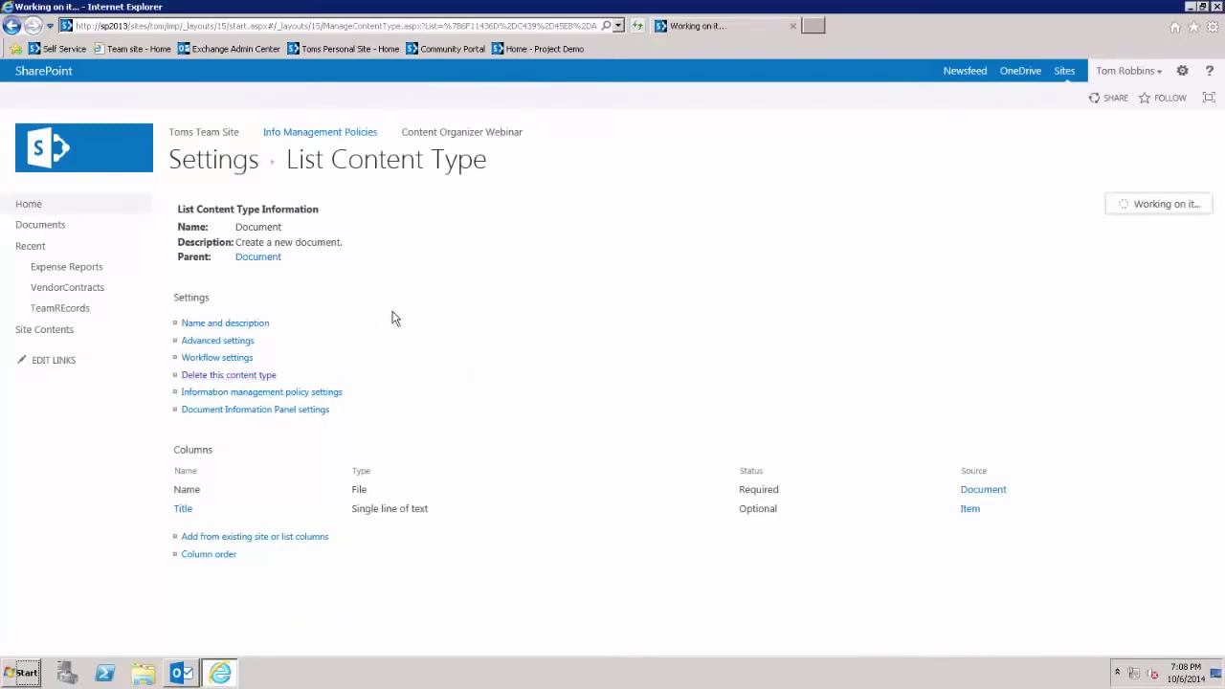
# - Create a new Corporate Expense Report document from the Expense Reports library
pyautogui.click(261, 165)
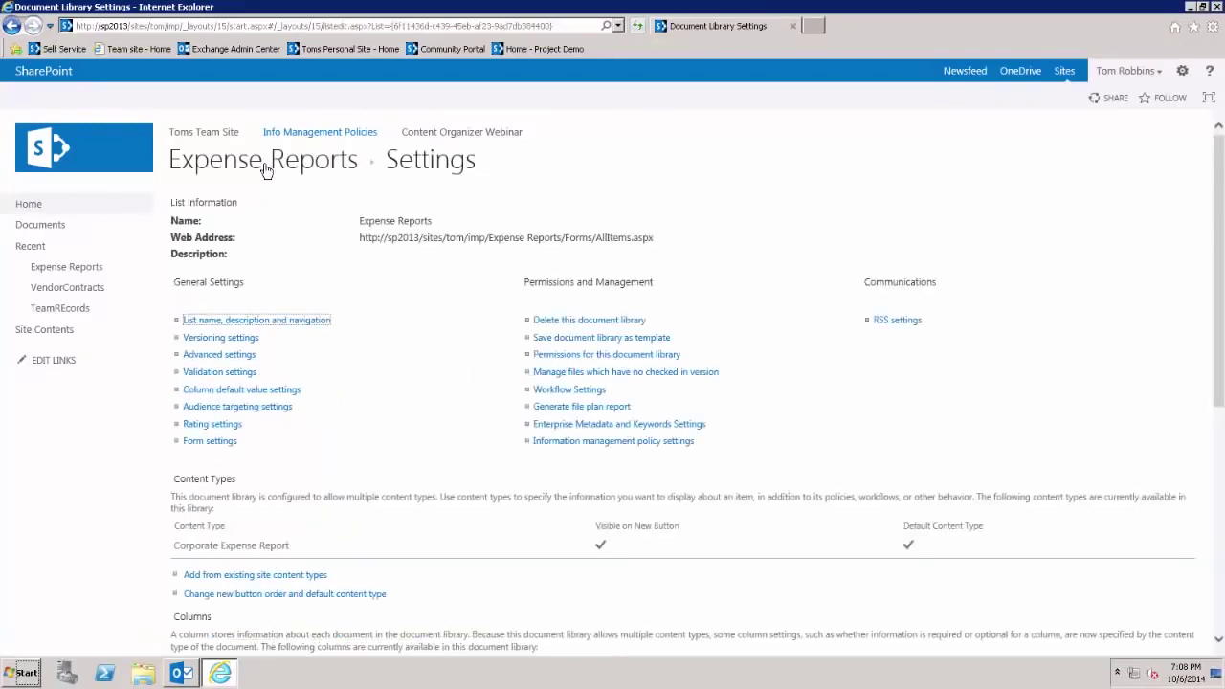
pyautogui.click(76, 99)
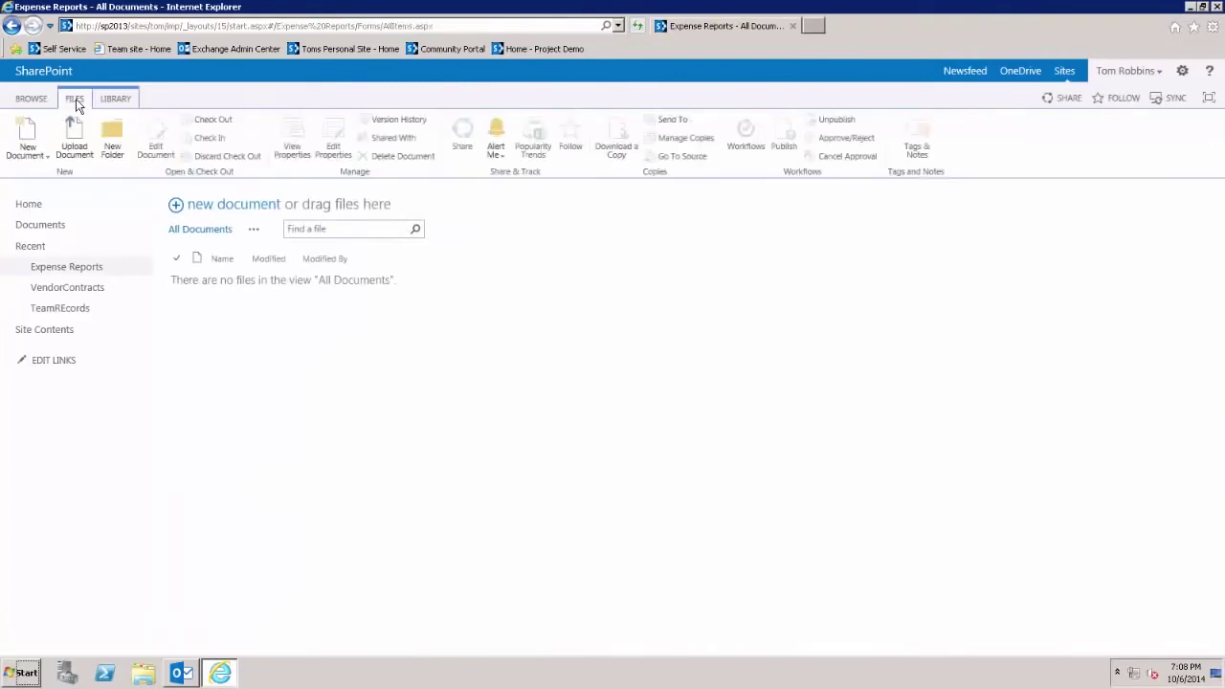
pyautogui.click(26, 162)
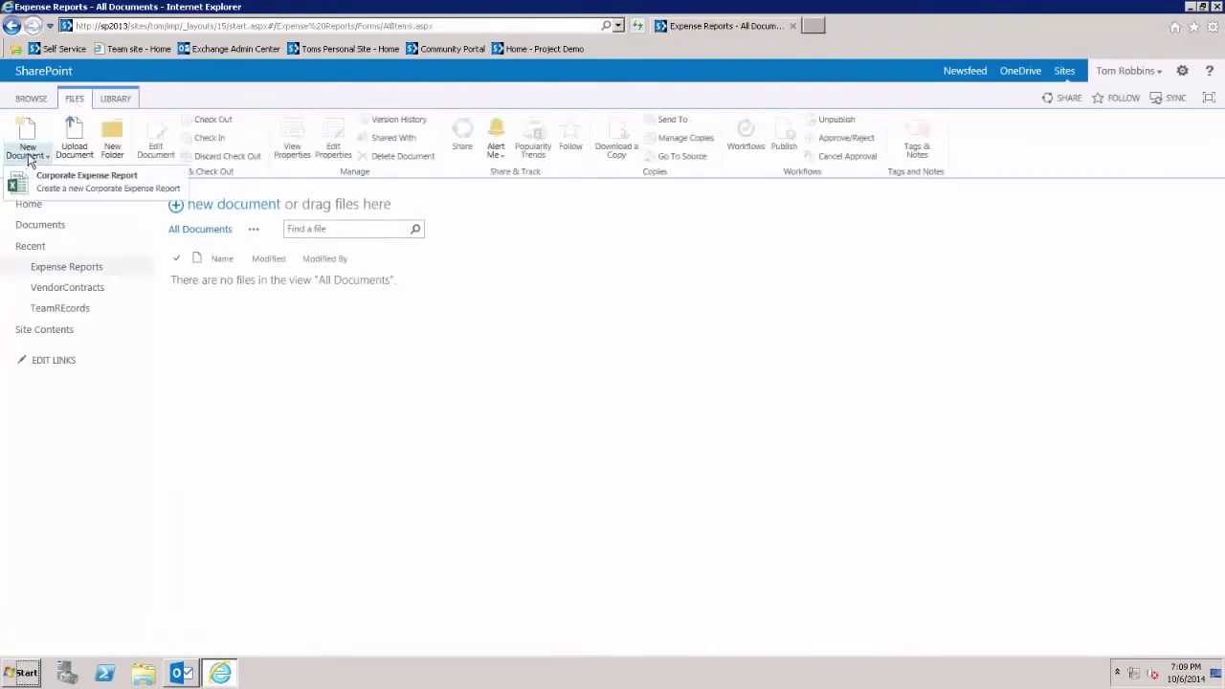
pyautogui.click(141, 190)
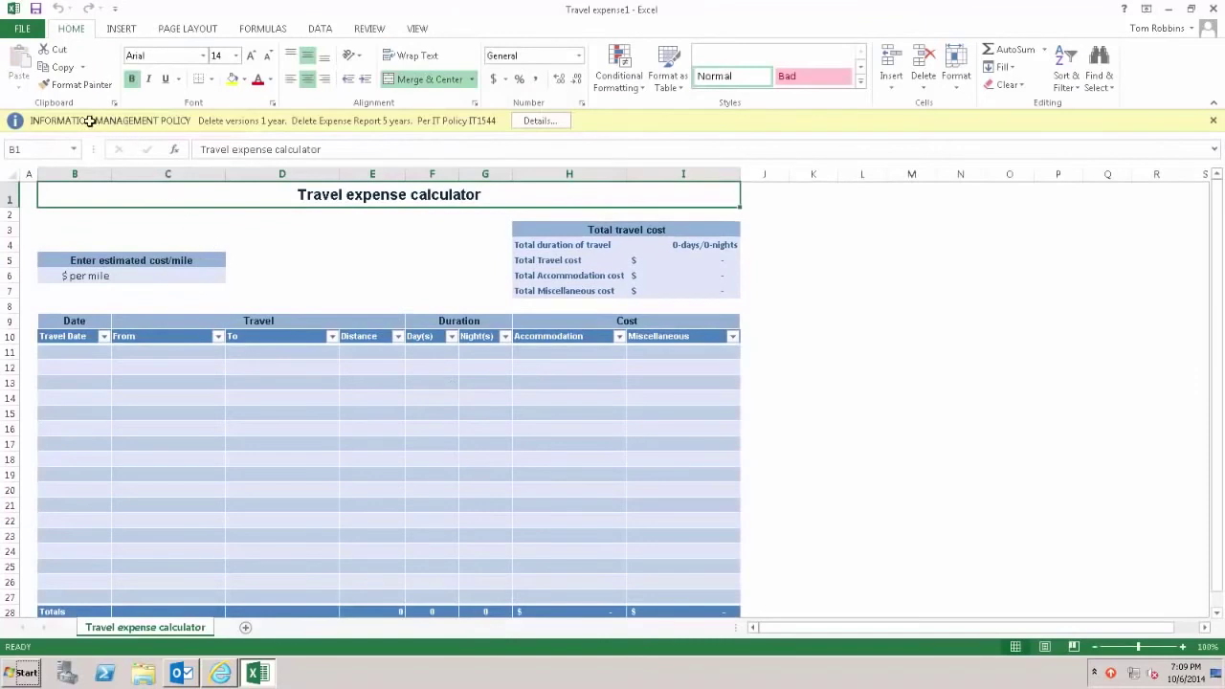
# - Review the document's retention policy statement, then close it
pyautogui.click(546, 122)
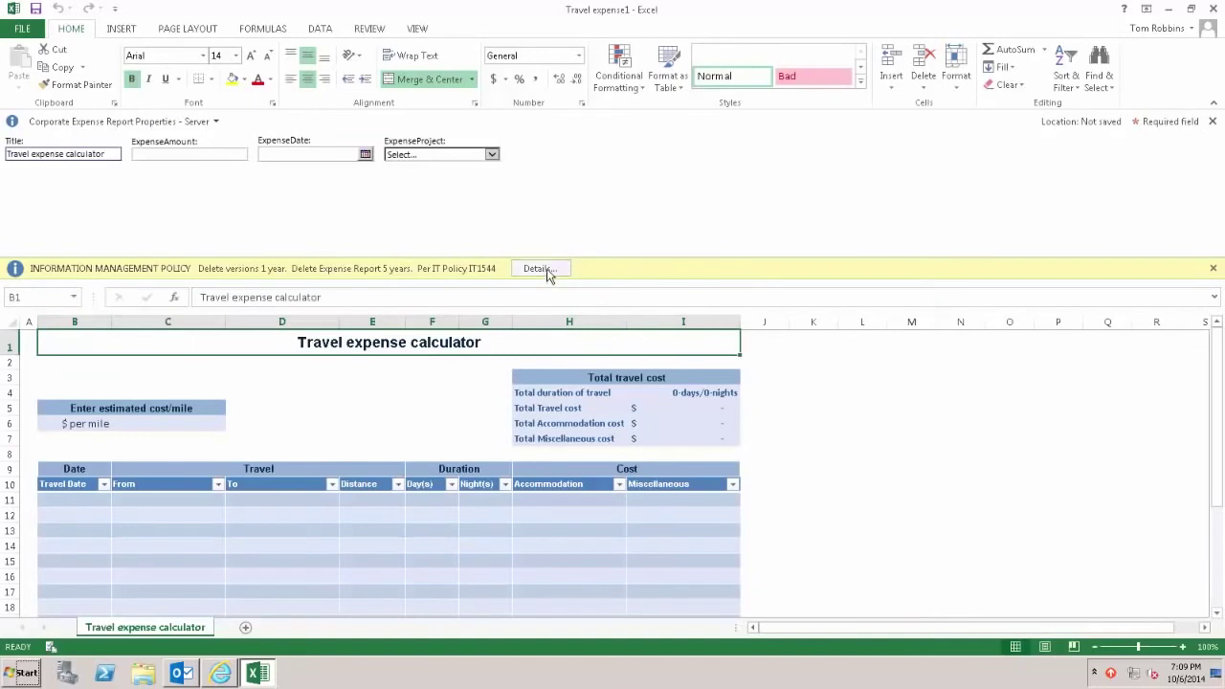
pyautogui.click(539, 269)
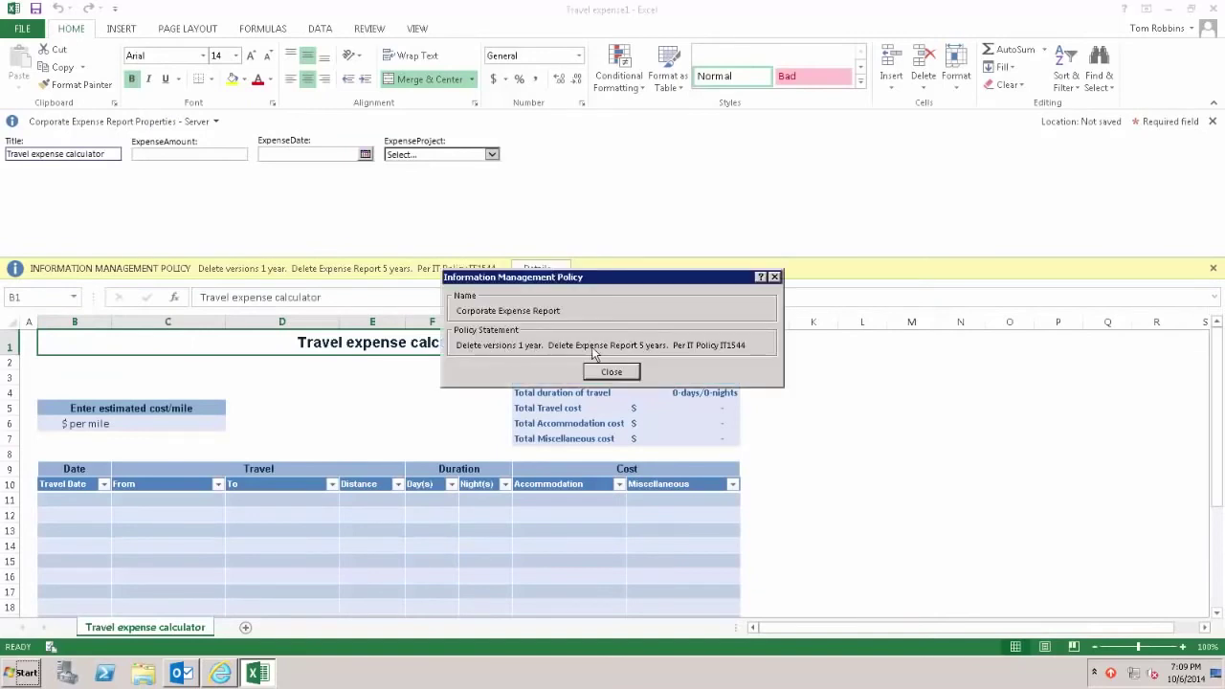
pyautogui.click(612, 372)
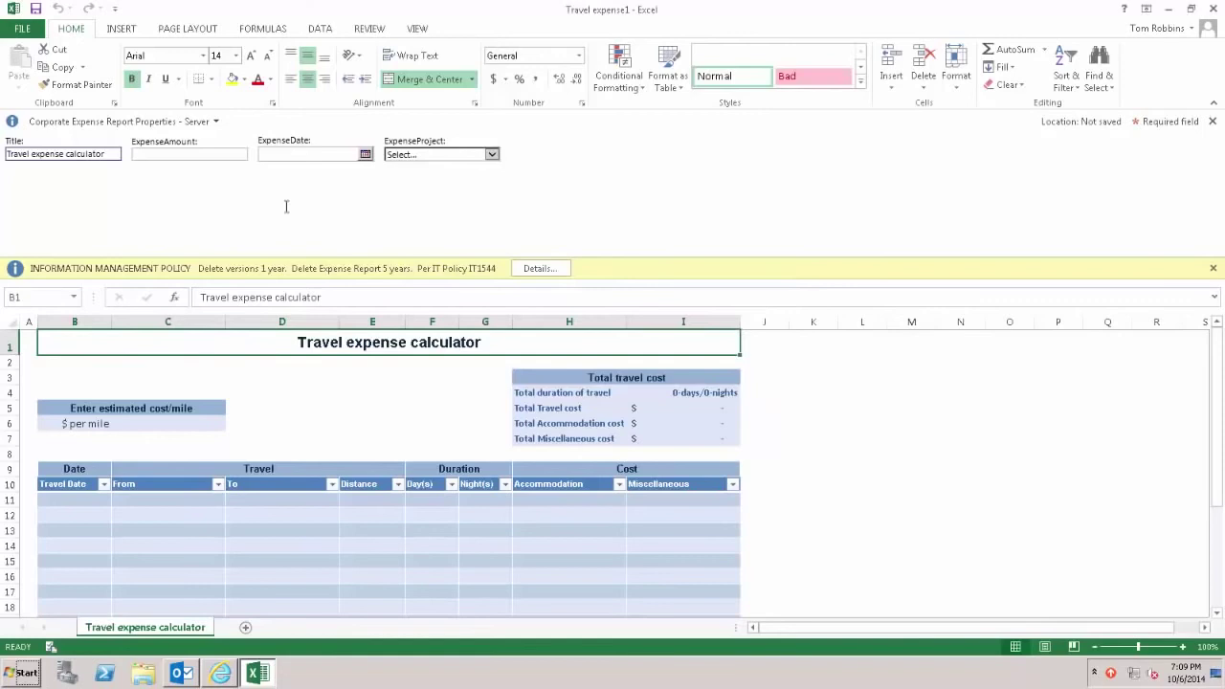
# - Set the expense properties: amount $1,500, date 10/2/2014, project ABC
pyautogui.click(190, 153)
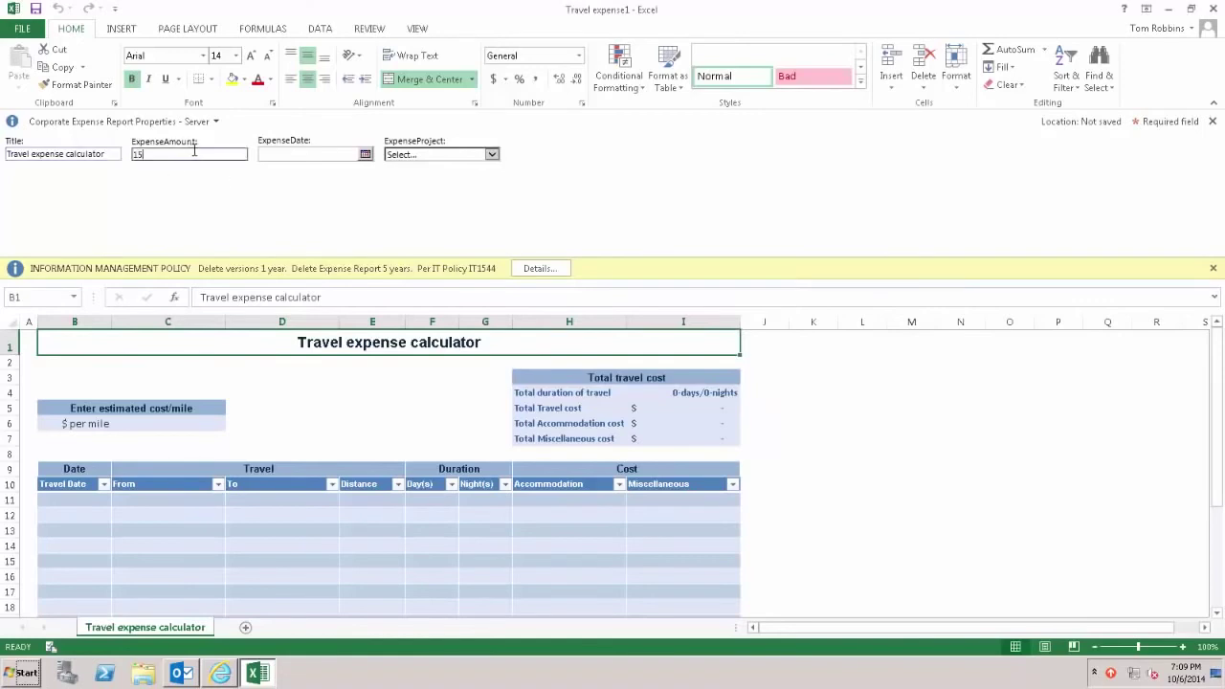
pyautogui.click(364, 154)
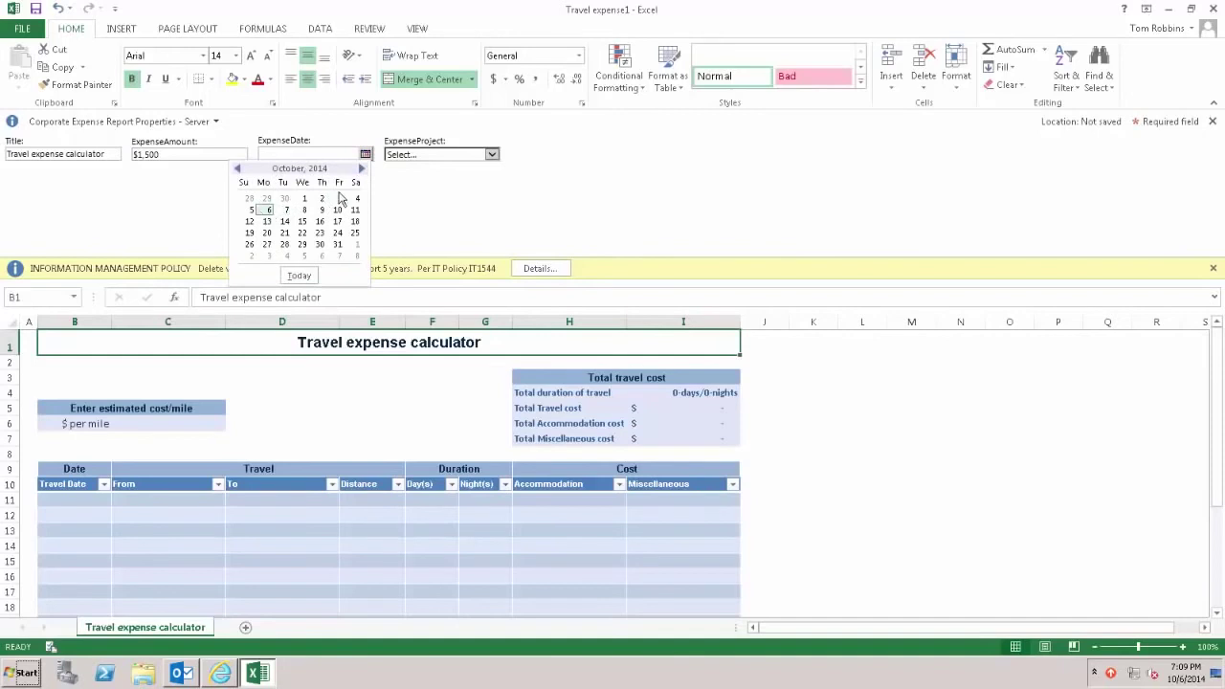
pyautogui.click(322, 198)
pyautogui.click(454, 159)
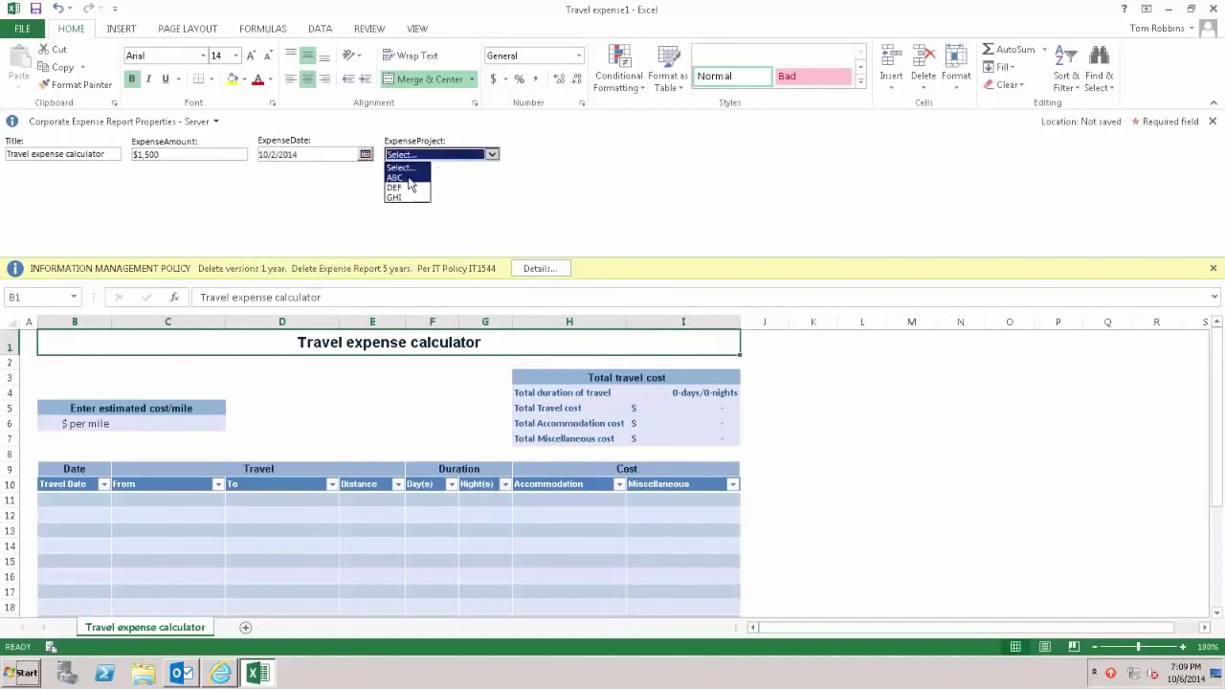
pyautogui.click(411, 181)
# - Save the workbook to the Expense Reports library as Travel expense1.xlsx
pyautogui.click(36, 9)
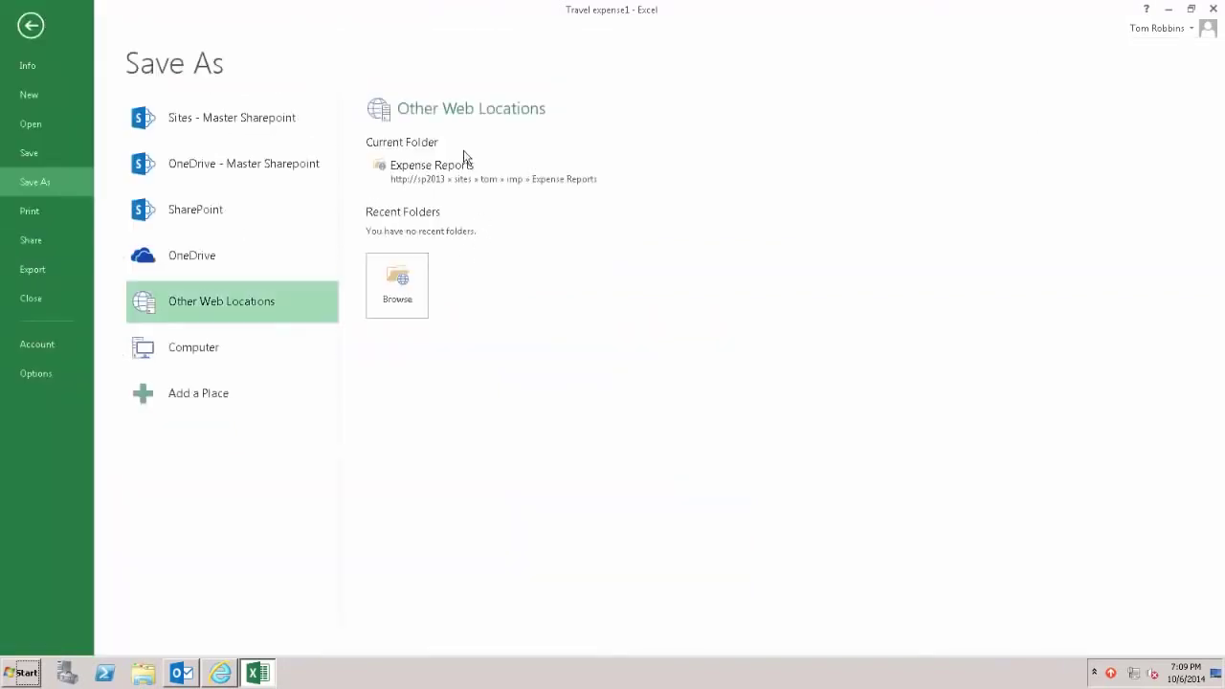
pyautogui.click(466, 182)
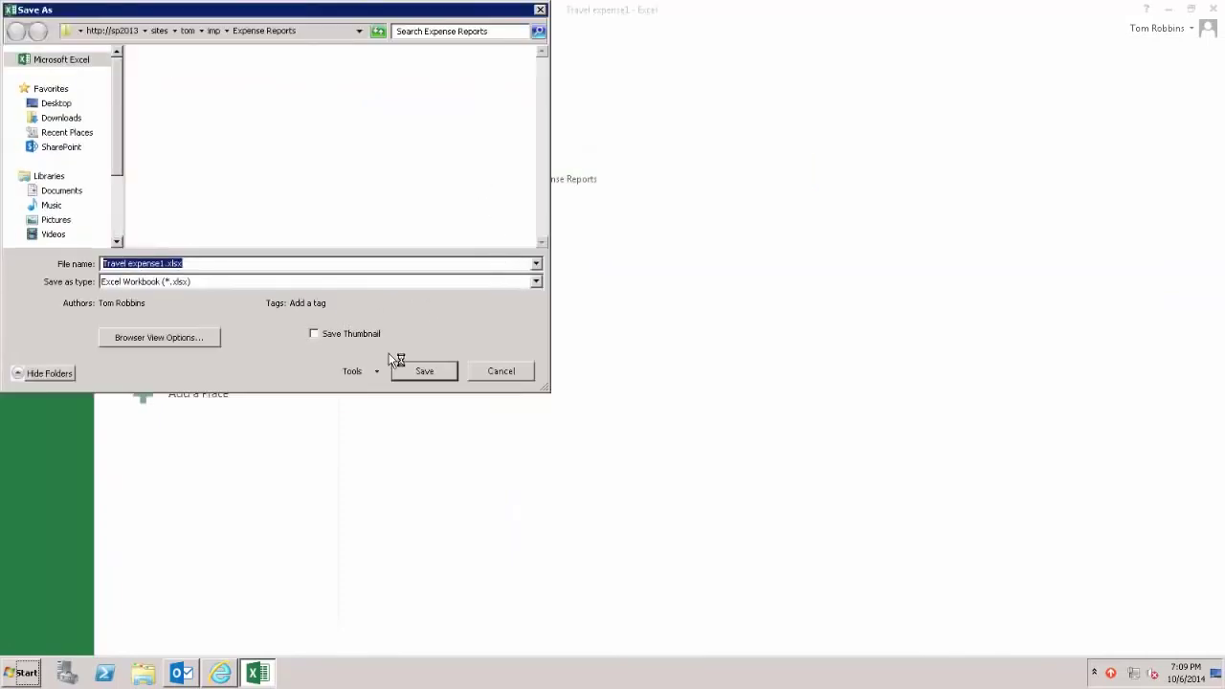
pyautogui.click(427, 370)
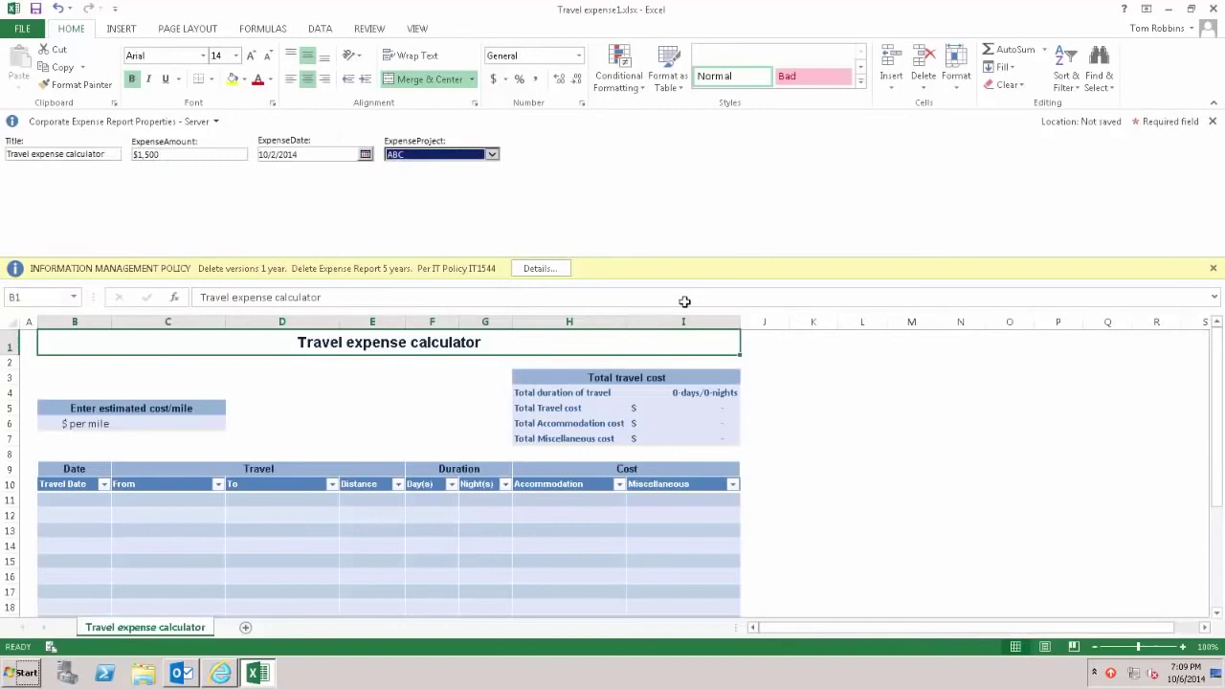
# - Close Excel, refresh Expense Reports, and open Compliance Details for Travel expense1
pyautogui.click(1213, 9)
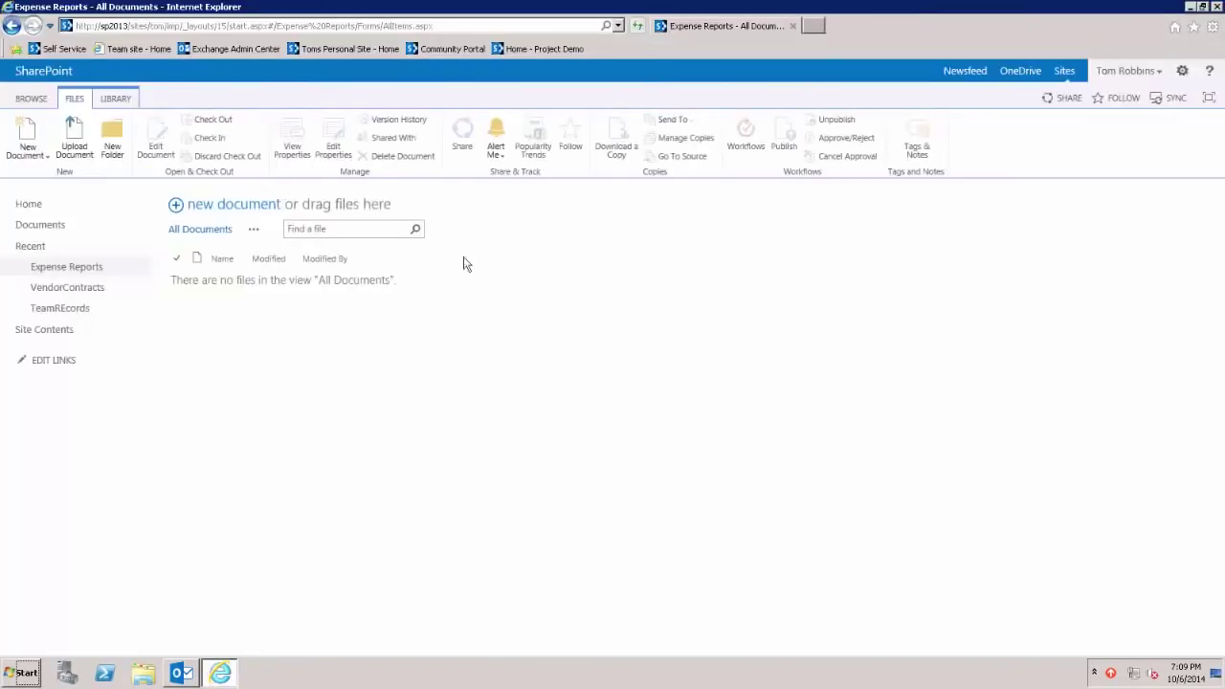
pyautogui.click(68, 268)
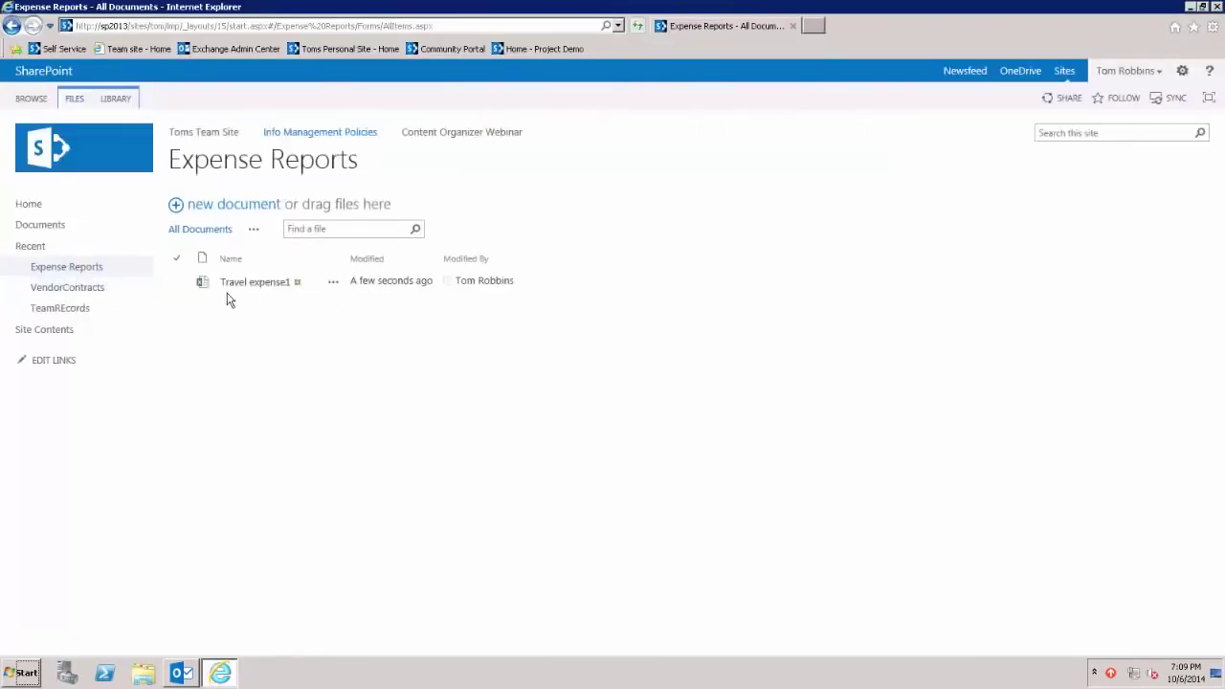
pyautogui.click(334, 284)
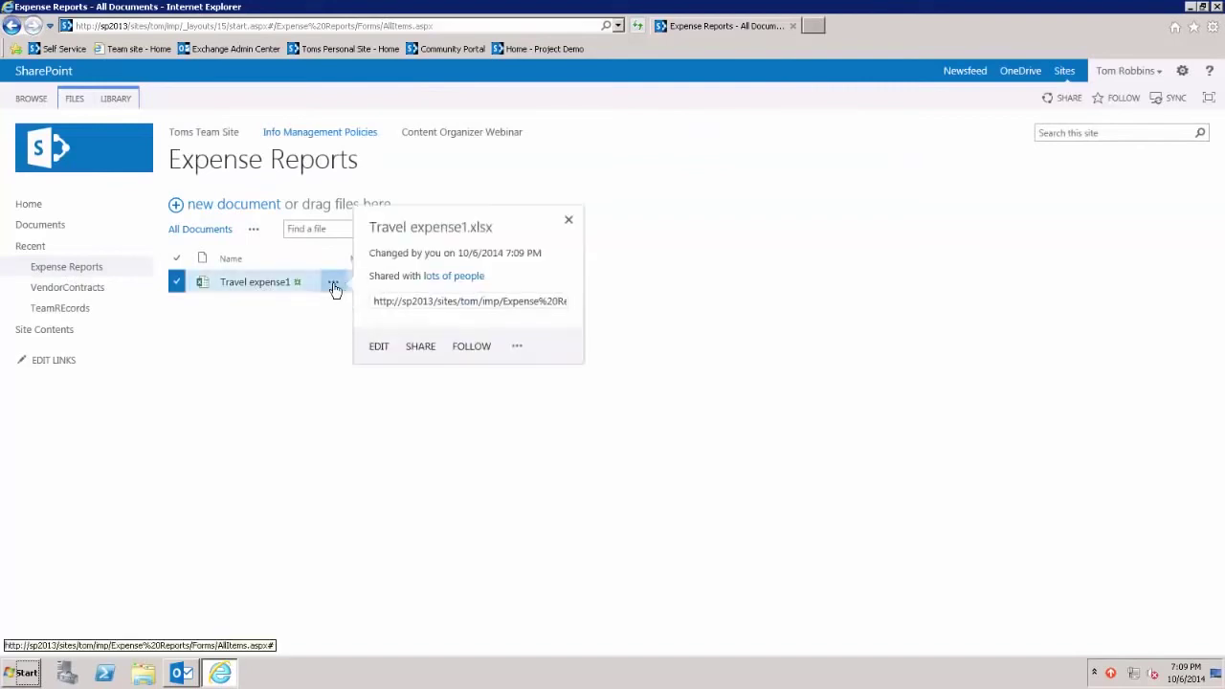
pyautogui.click(517, 348)
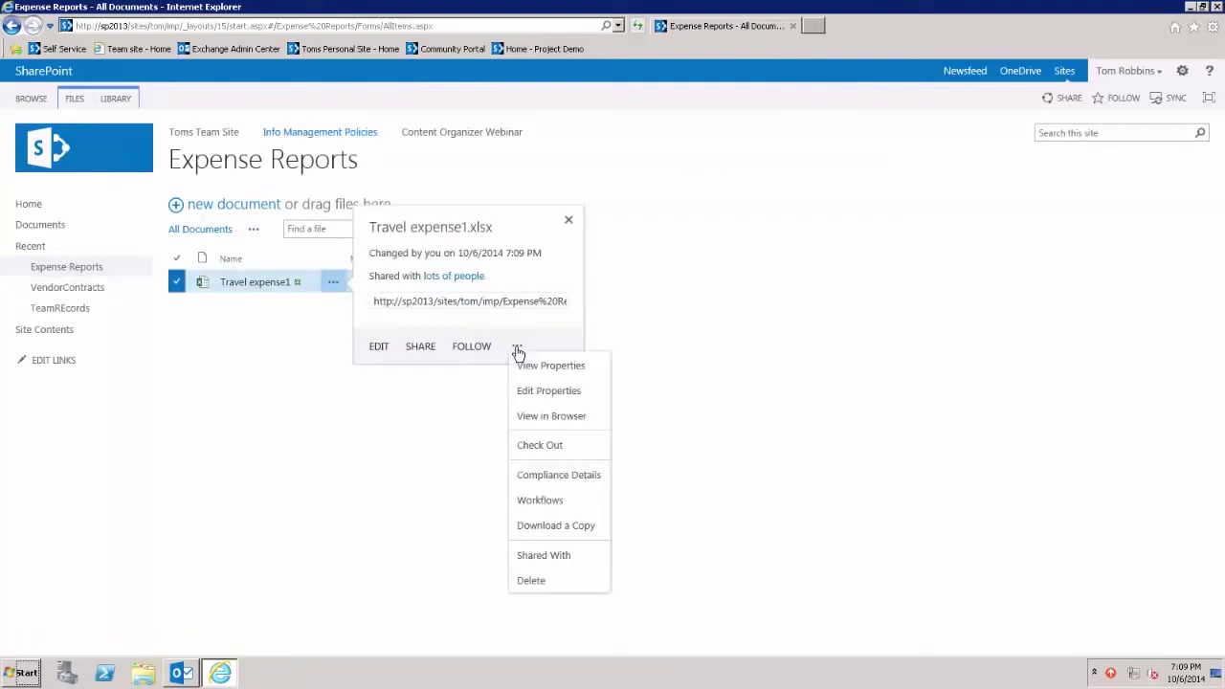
pyautogui.click(586, 479)
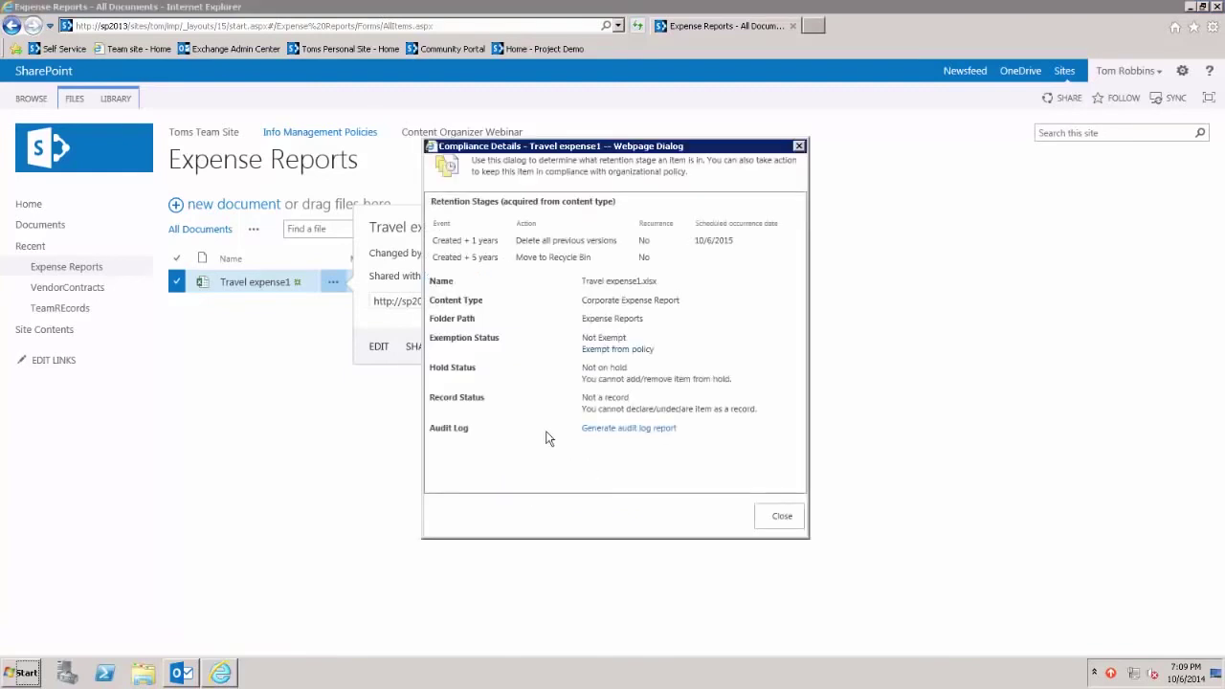